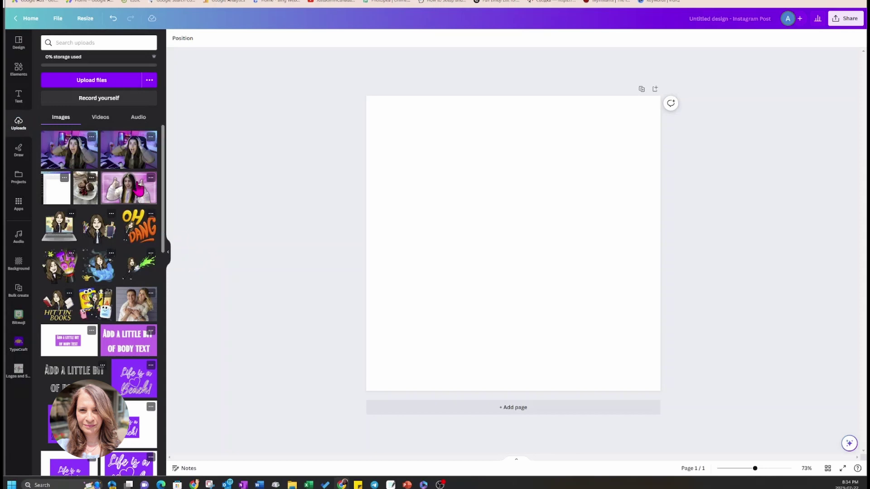
- Add the screaming girl photo to the page and run BG Remover on it
click(135, 159)
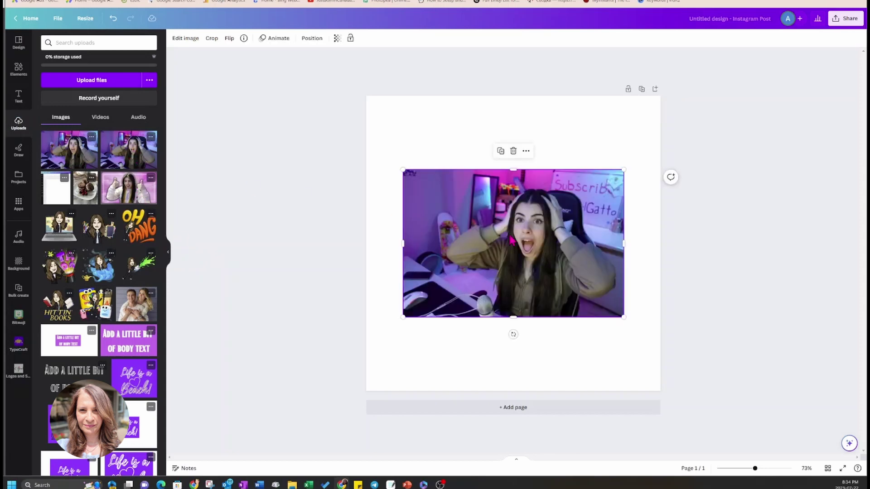
click(183, 41)
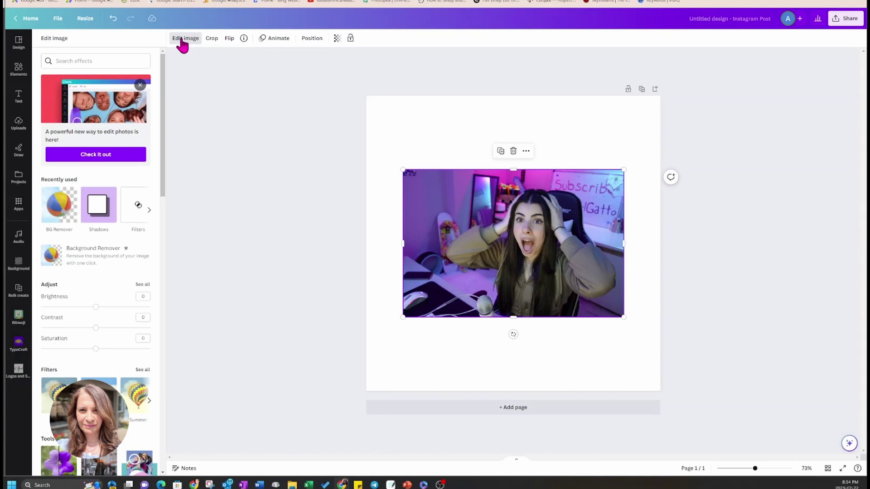
click(77, 207)
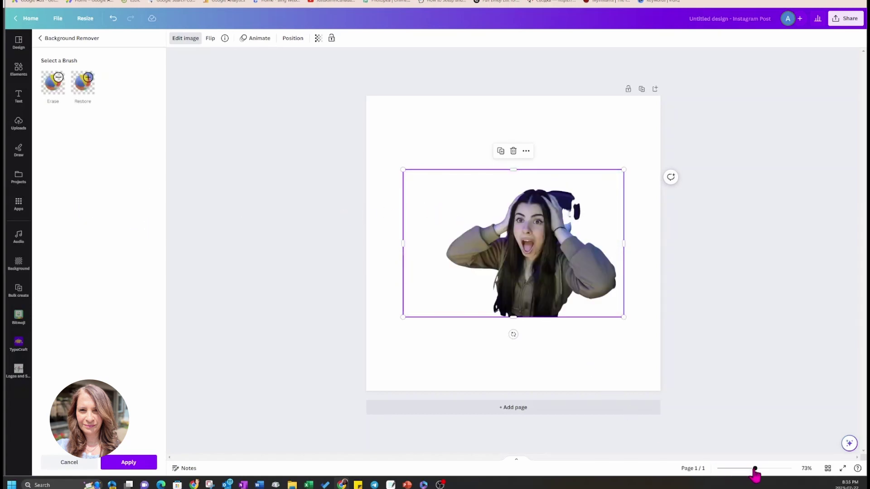
- Zoom in and use the Erase brush to remove the dark patches beside her head
drag(755, 471, 779, 471)
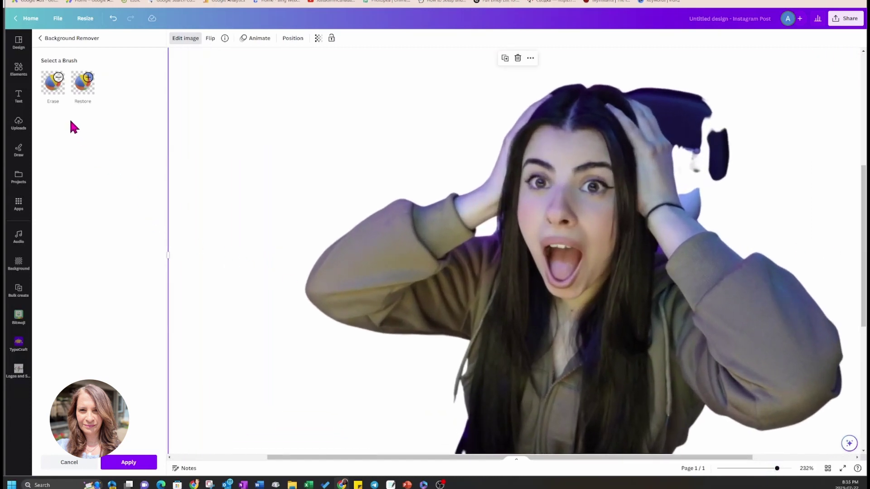
click(53, 84)
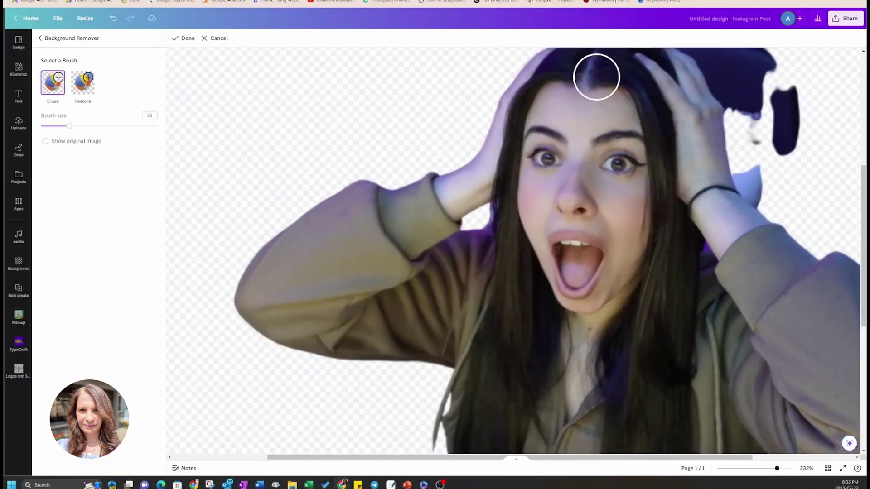
scroll(621, 181, up, 3)
mouse_move(719, 117)
mouse_down()
mouse_move(761, 136)
mouse_move(779, 199)
mouse_move(768, 240)
mouse_move(753, 249)
mouse_move(765, 258)
mouse_move(766, 197)
mouse_move(721, 136)
mouse_move(729, 145)
mouse_move(721, 121)
mouse_move(693, 104)
mouse_up()
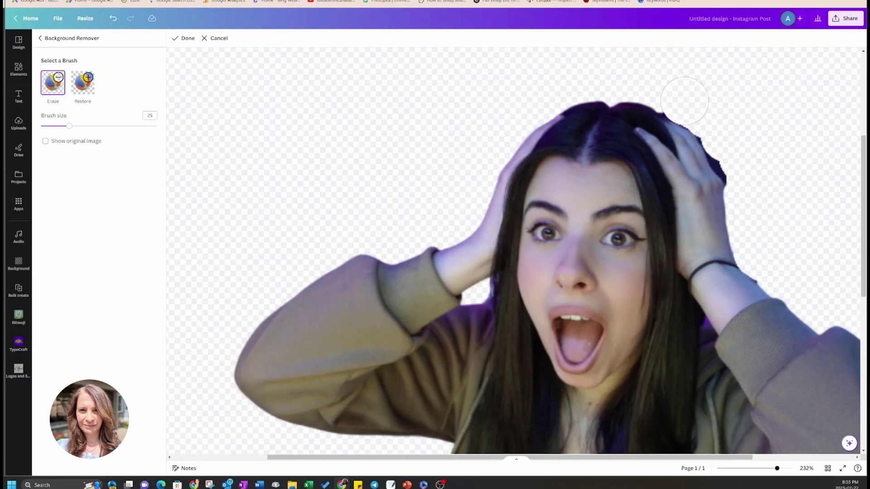
click(778, 469)
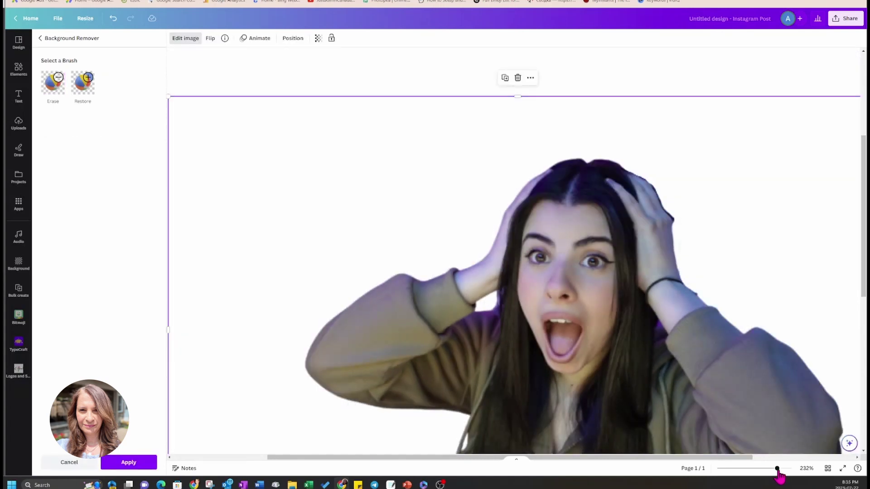
drag(779, 471, 756, 468)
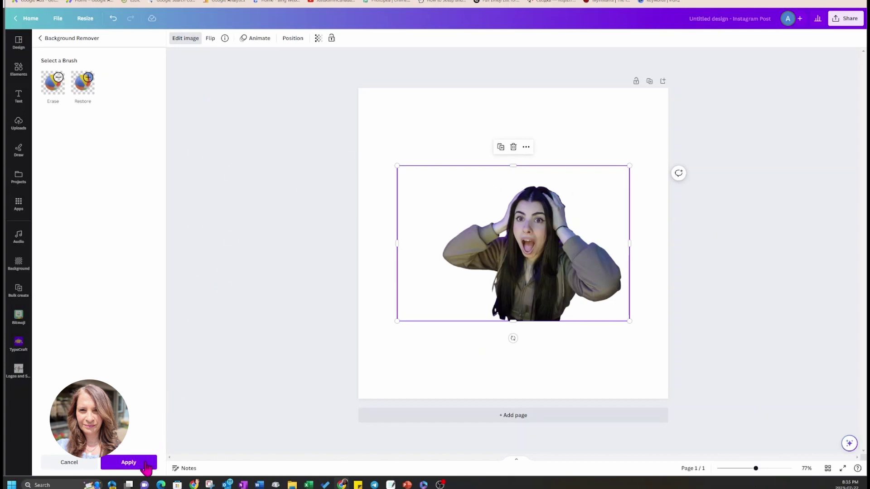
- Apply the background removal and drag the girl cut-out lower on the page
click(129, 463)
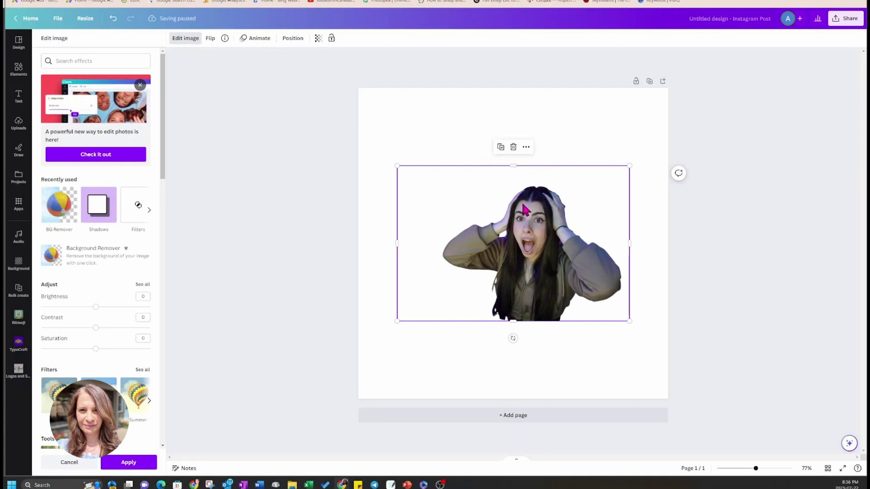
drag(530, 211, 524, 259)
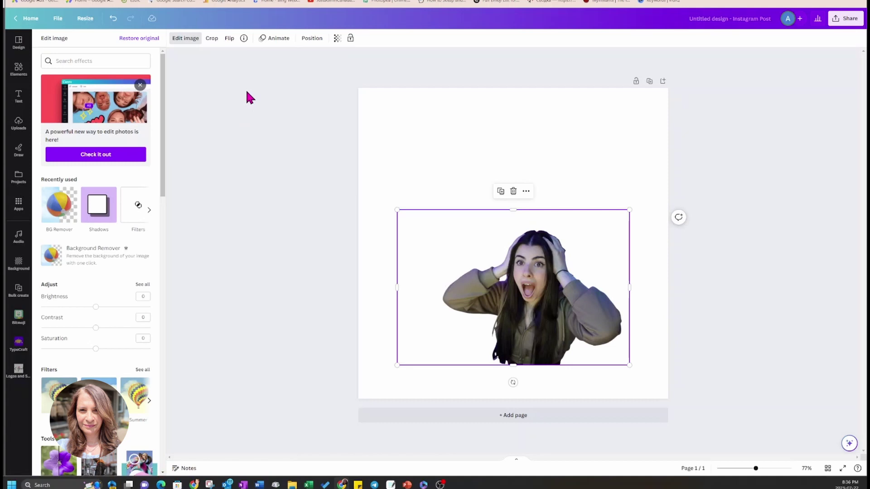
- Search the Elements library for 'forrest' photos
click(19, 69)
click(67, 43)
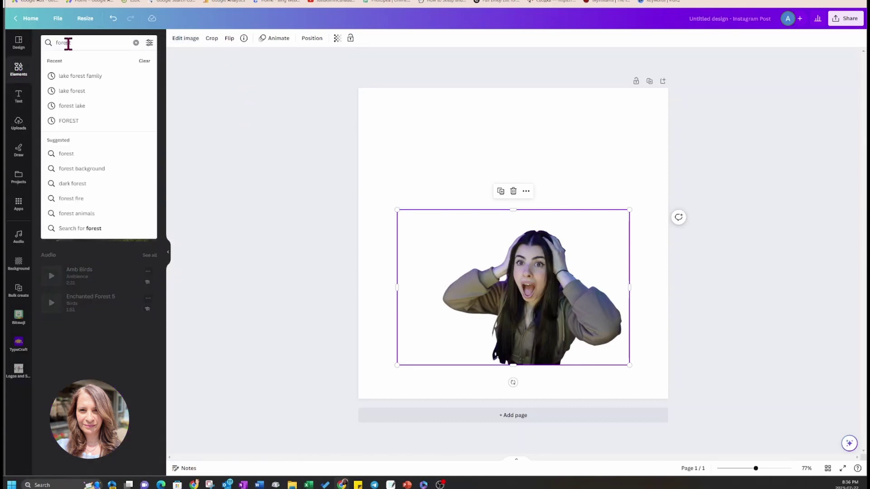
click(85, 93)
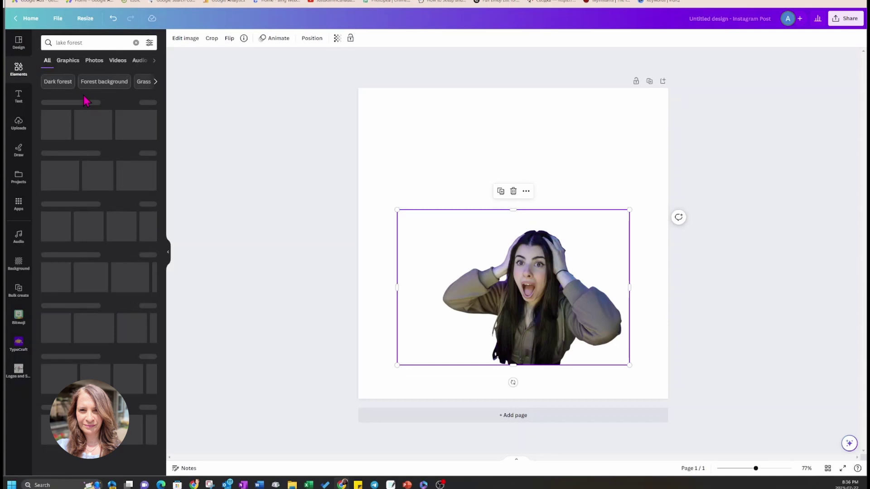
click(59, 42)
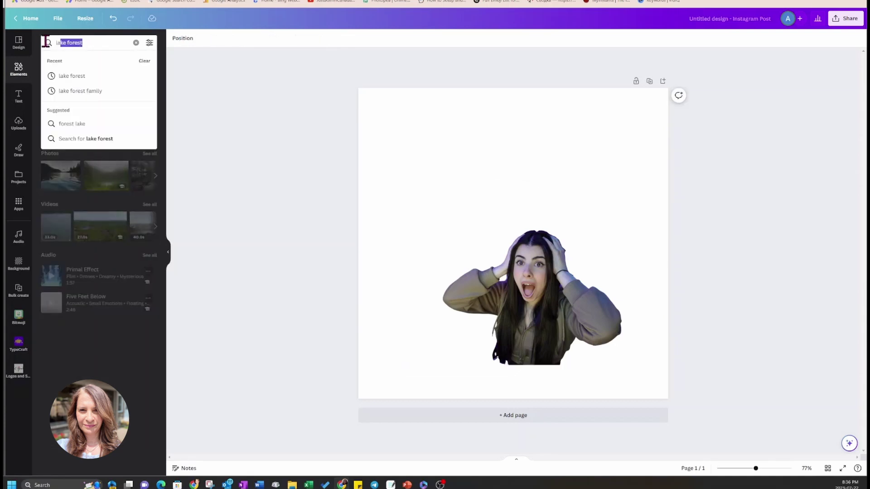
text(forrest)
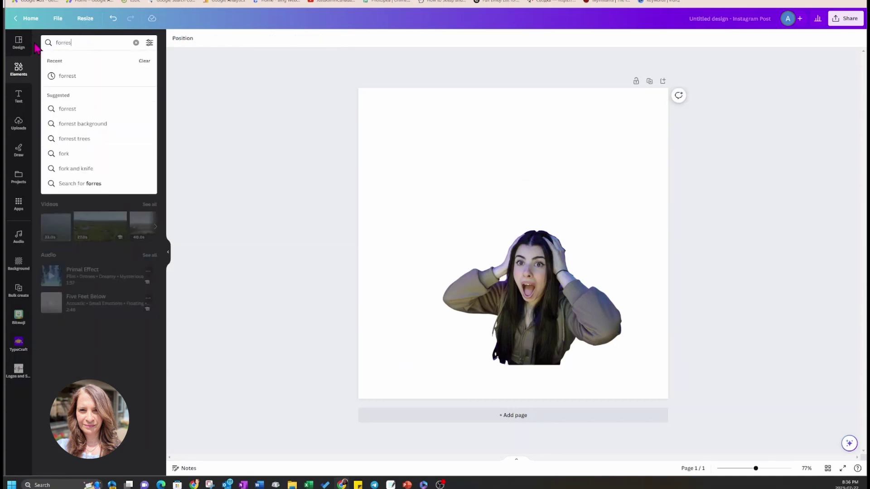
key(Return)
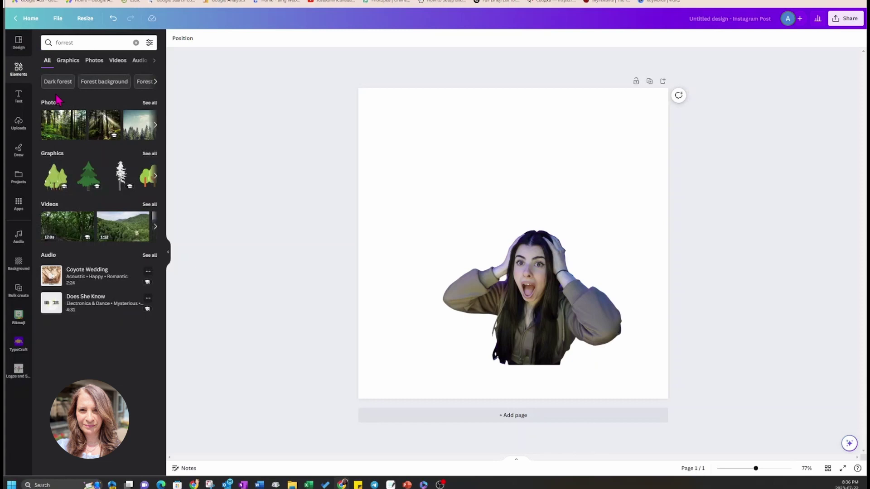
- Add the sun-ray forest photo and nudge it up and right over the girl
click(102, 127)
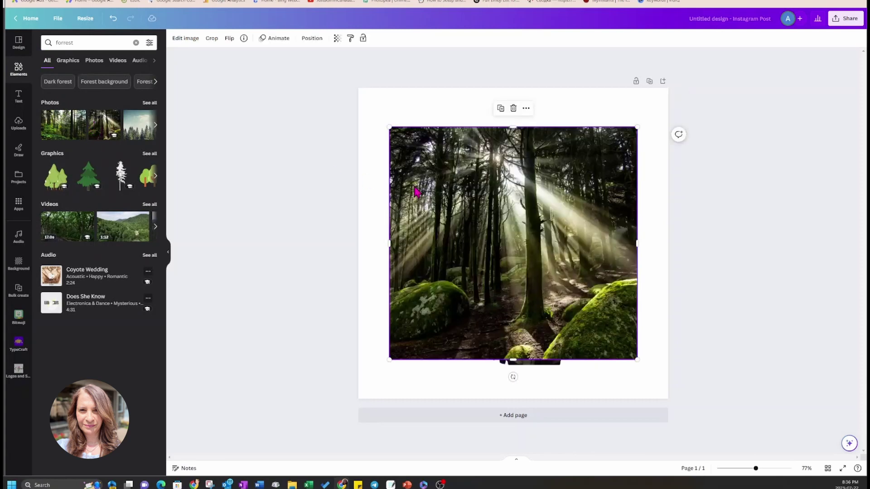
mouse_move(498, 220)
mouse_down()
mouse_move(487, 195)
mouse_move(492, 209)
mouse_move(509, 210)
mouse_up()
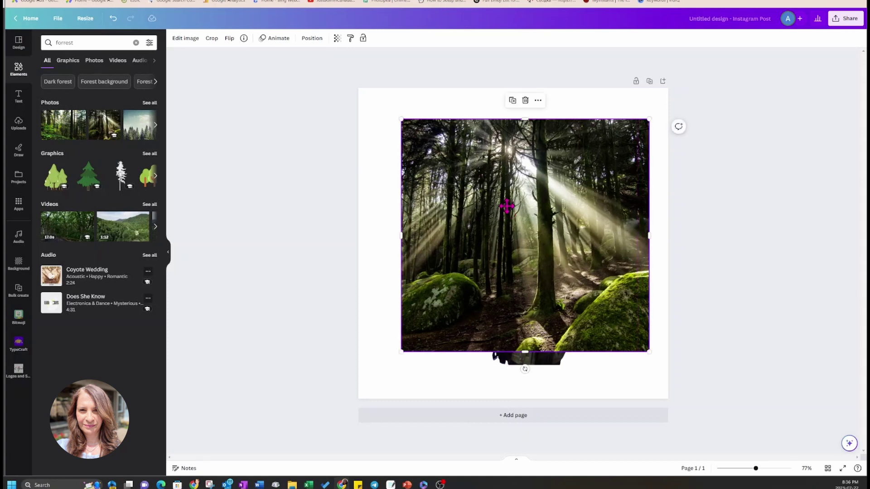
click(520, 362)
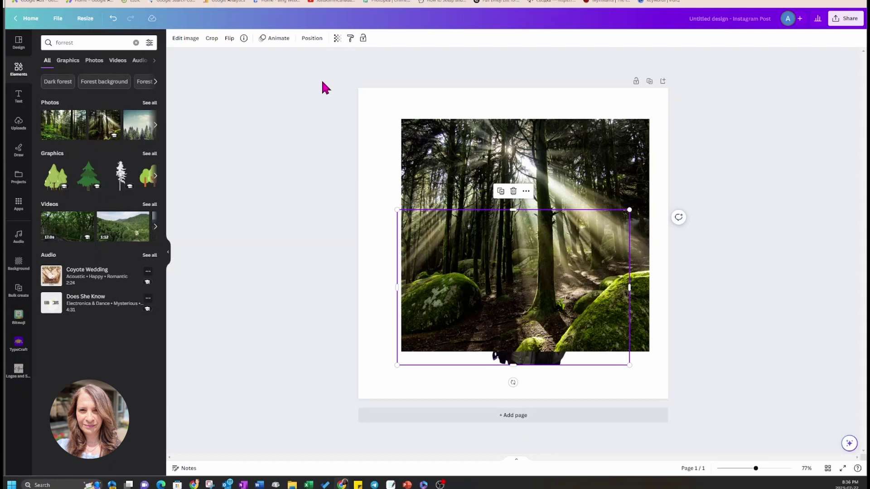
- Move the forest photo below the girl in Layers, then reposition both near the centre
click(312, 39)
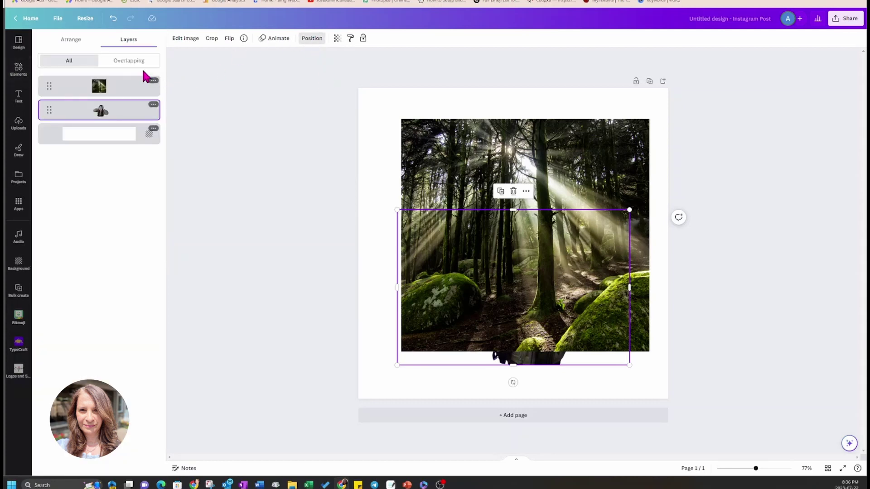
drag(109, 92, 111, 118)
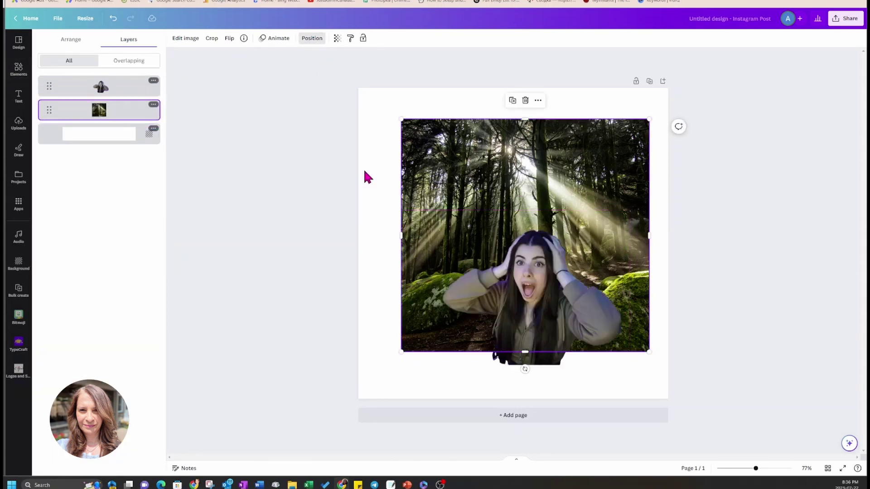
drag(532, 305, 549, 252)
click(383, 259)
drag(551, 356, 543, 345)
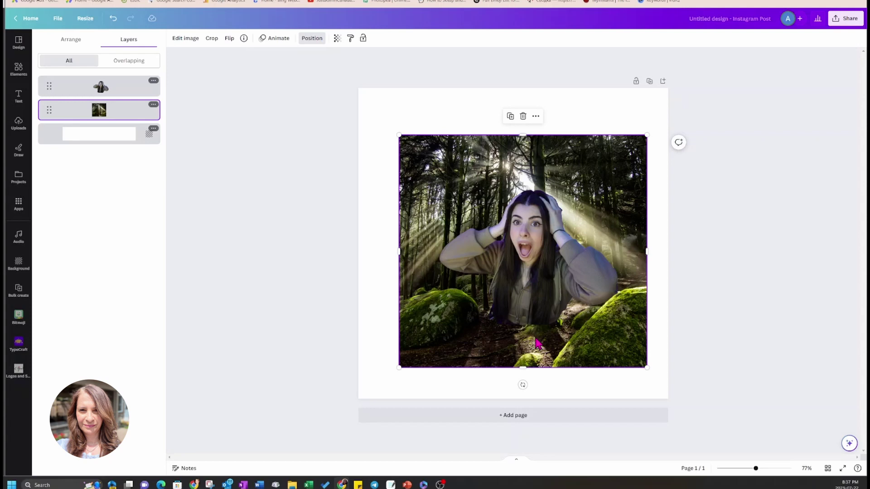
mouse_move(531, 300)
mouse_down()
mouse_move(522, 295)
mouse_move(535, 295)
mouse_up()
click(379, 280)
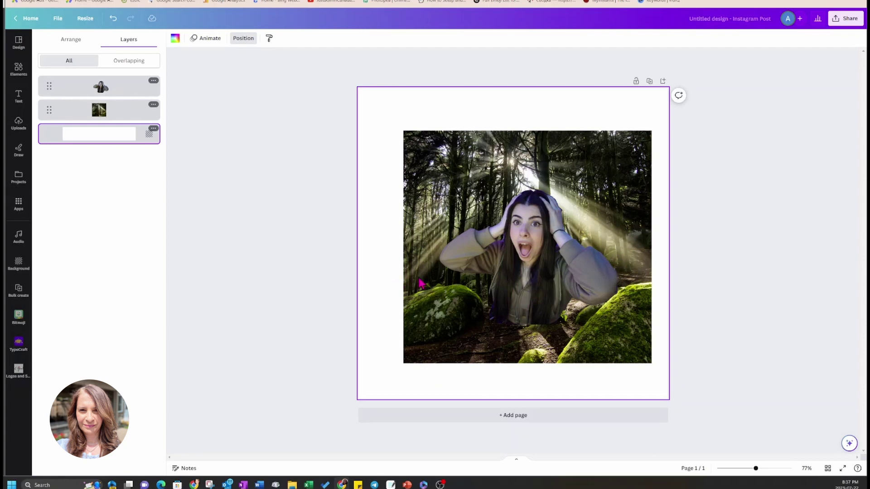
- Search Elements for 'picture frame' and place the polaroid frame over the forest photo
click(256, 97)
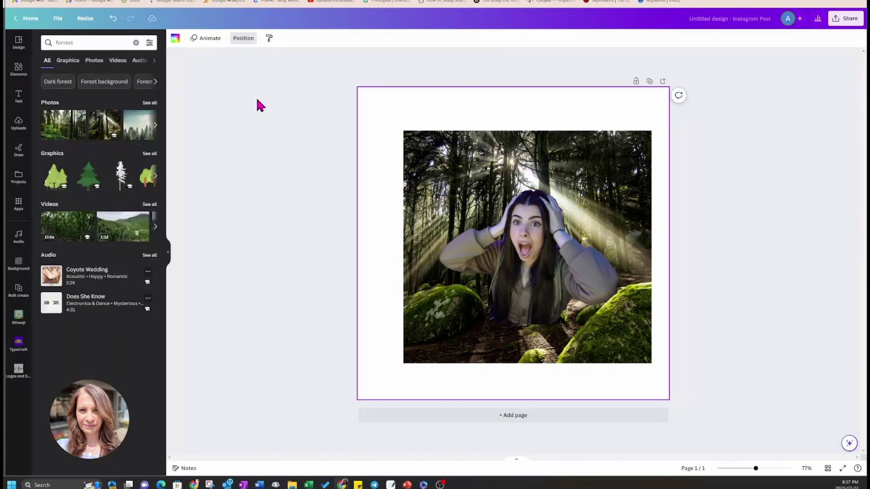
click(18, 69)
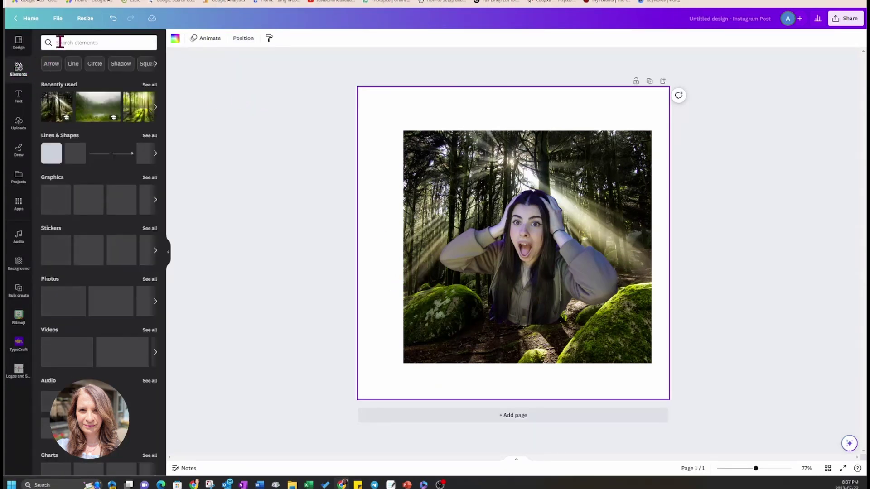
click(127, 41)
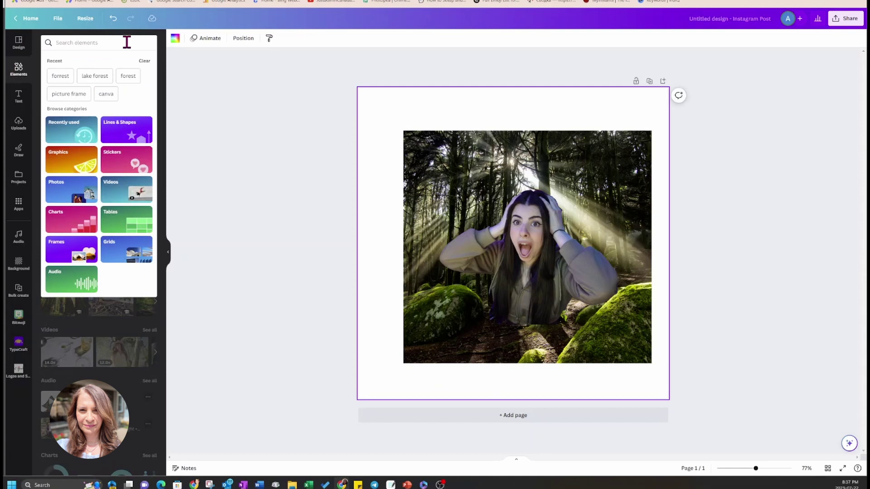
text(pict)
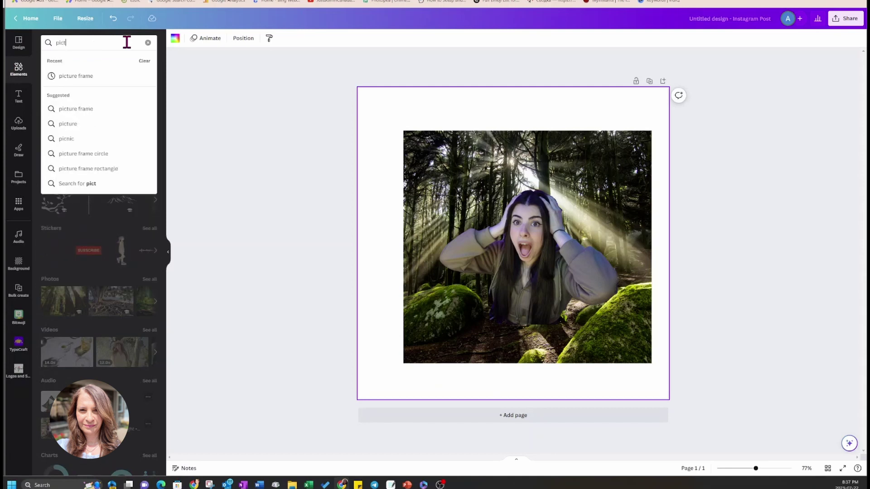
text(ure frame)
key(Return)
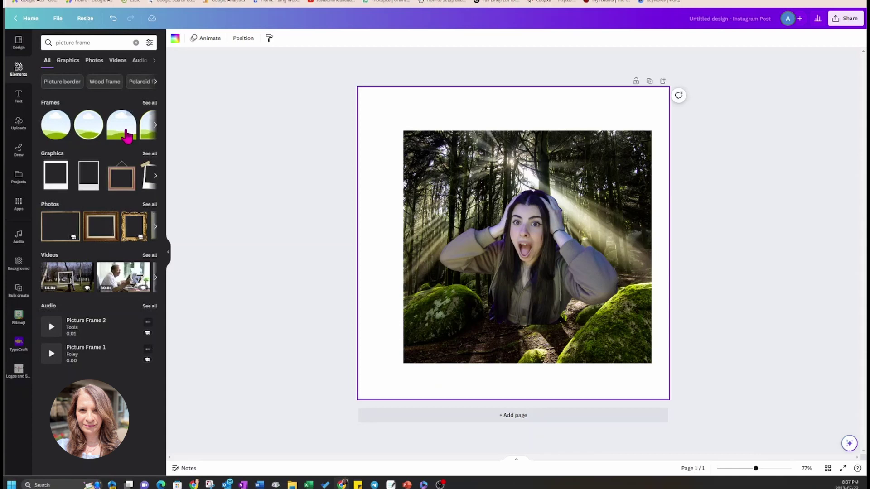
click(56, 186)
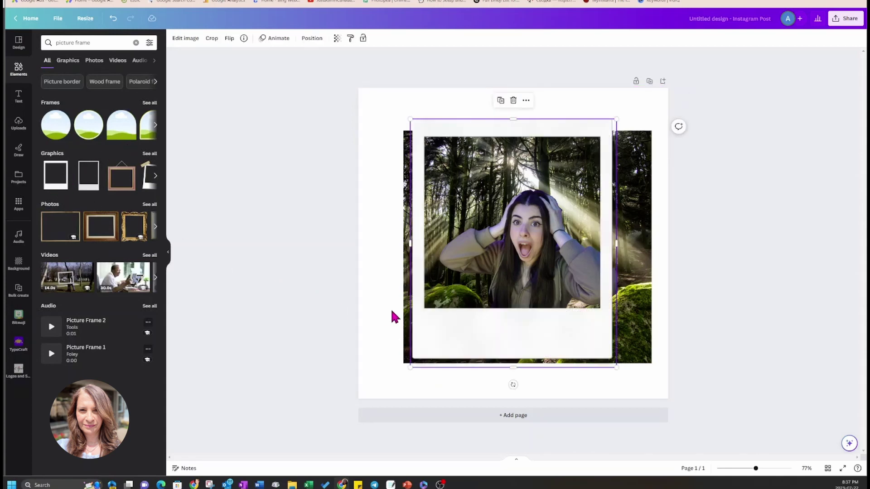
drag(477, 328, 483, 335)
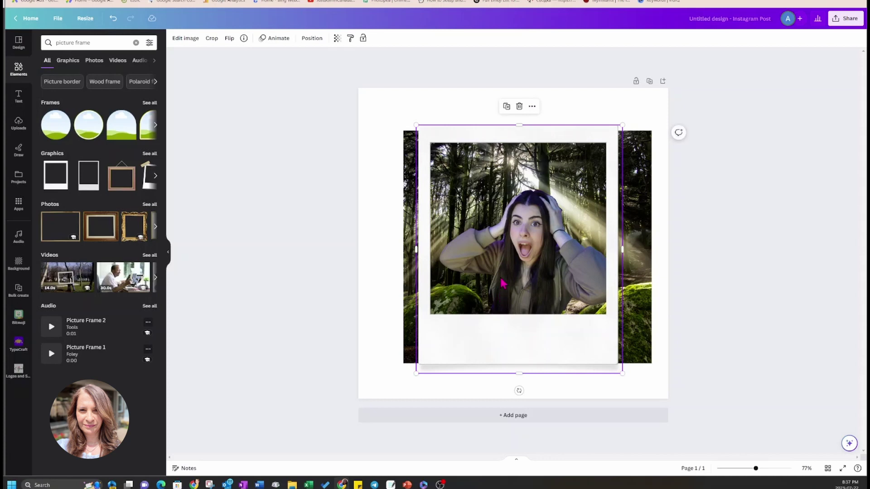
- Enlarge the girl cut-out toward the upper right and upper left past the frame
click(632, 246)
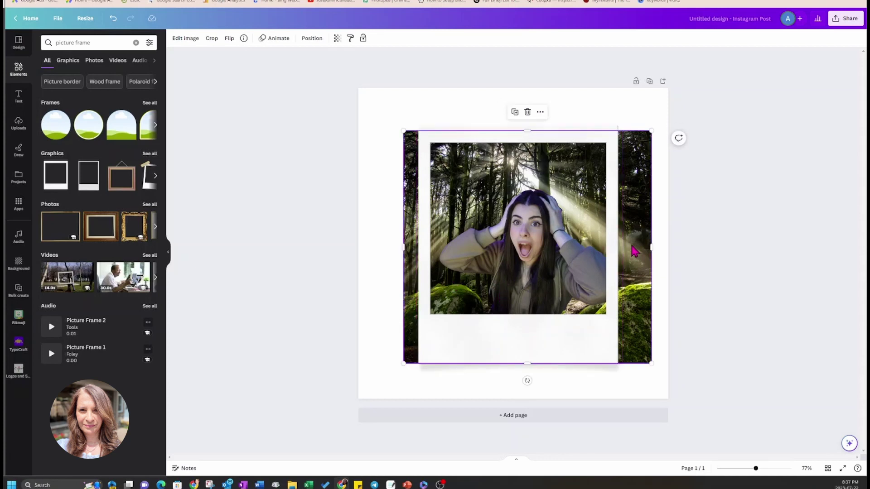
click(626, 247)
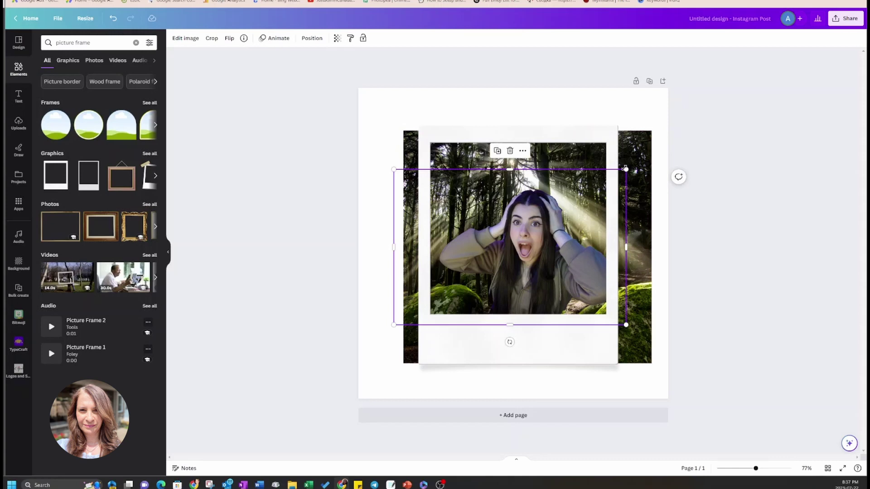
drag(626, 169, 657, 149)
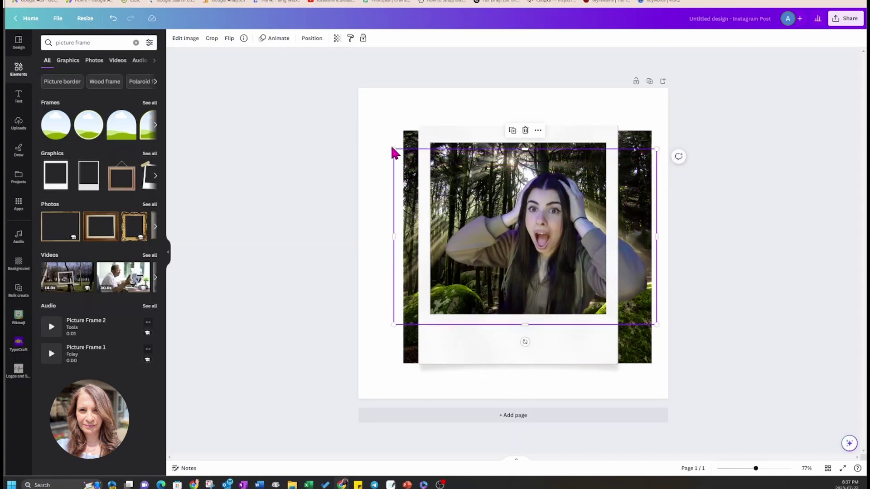
drag(392, 150, 326, 115)
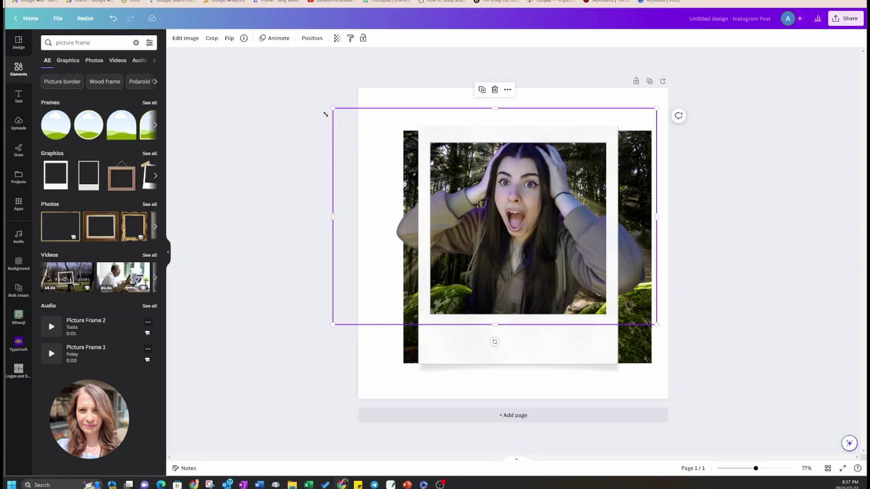
- Move the polaroid frame up slightly, then deselect it
click(506, 219)
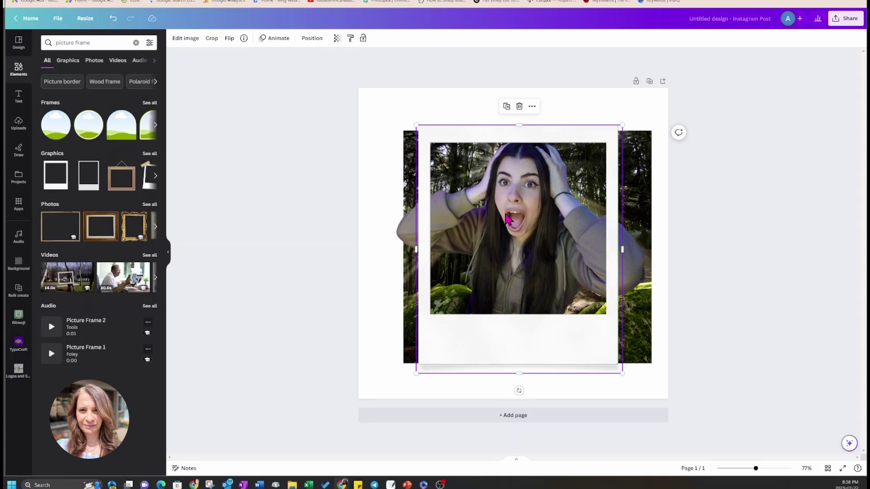
drag(506, 219, 504, 204)
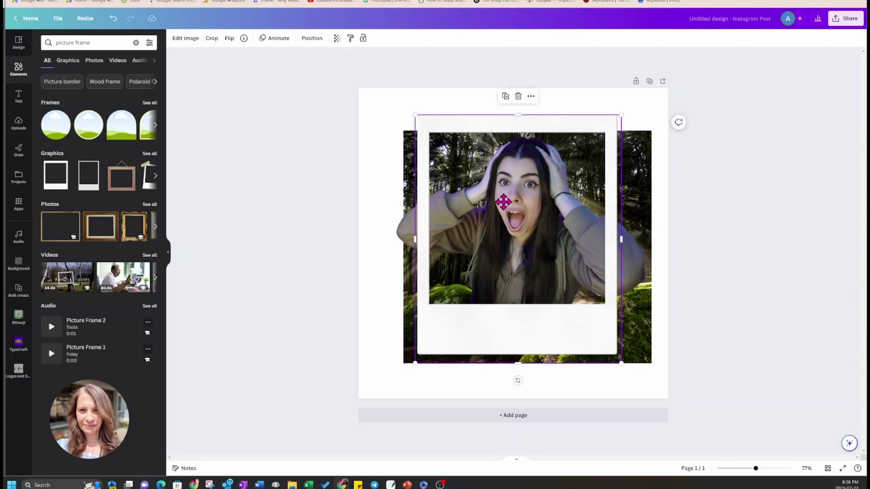
click(372, 195)
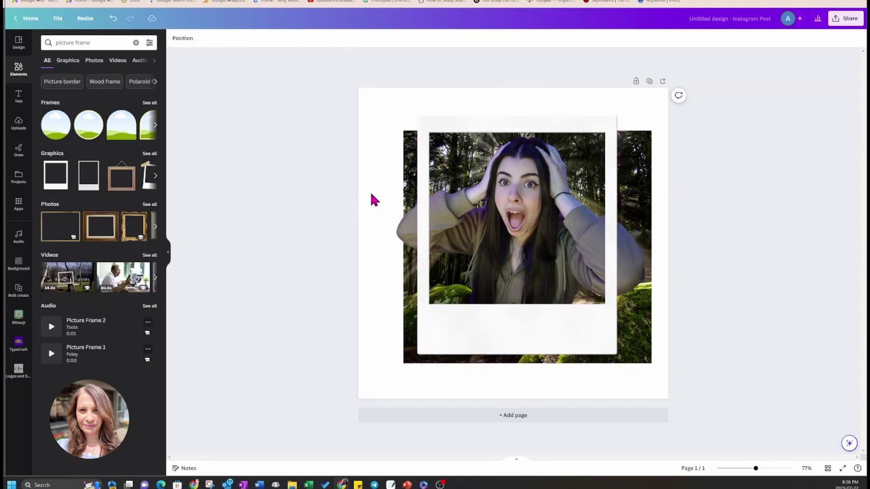
- Duplicate the girl cut-out layer above the frame, align the copy and trim its bottom
click(478, 178)
click(312, 39)
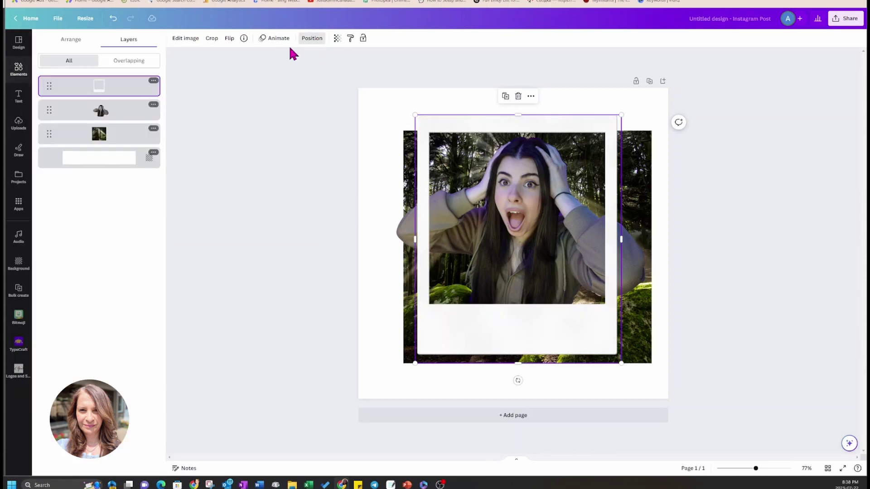
click(106, 111)
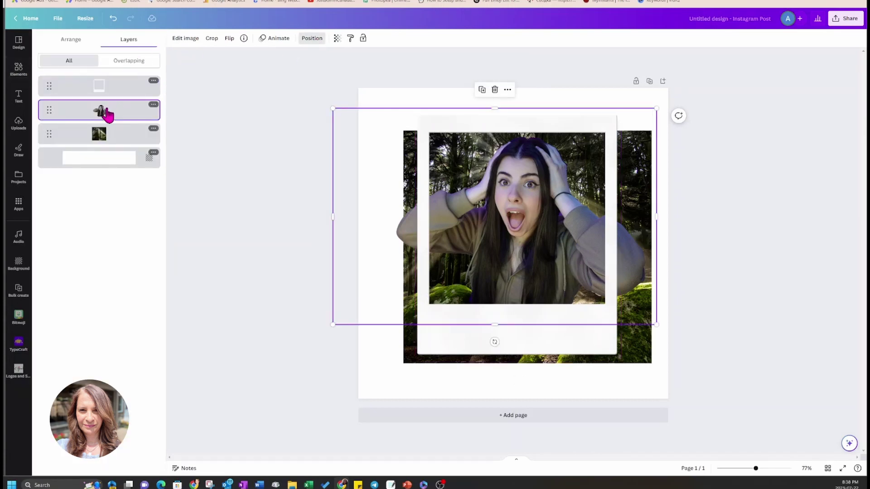
click(483, 90)
drag(521, 200, 518, 200)
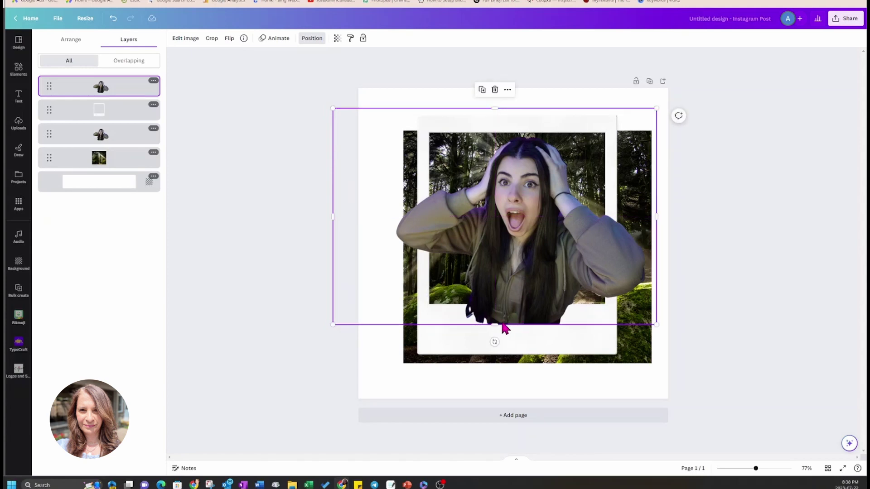
drag(496, 324, 496, 304)
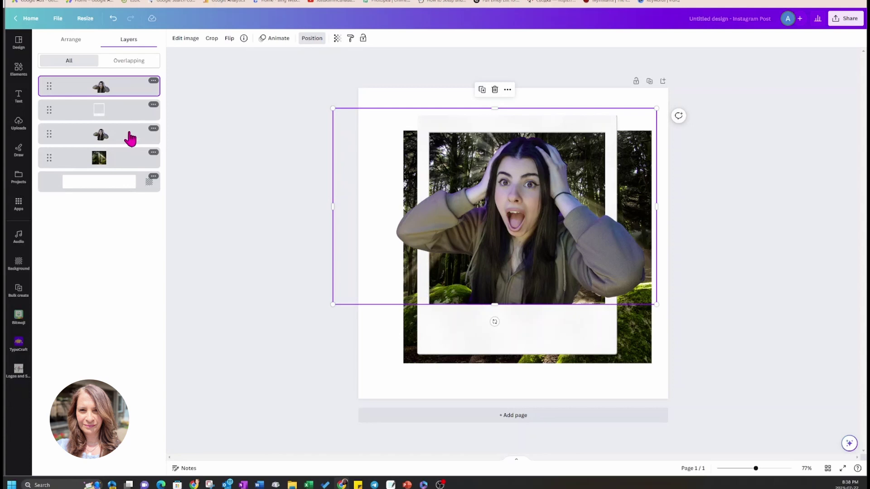
- Pull the forest photo's left, bottom and right edges inward to fit inside the frame
click(105, 165)
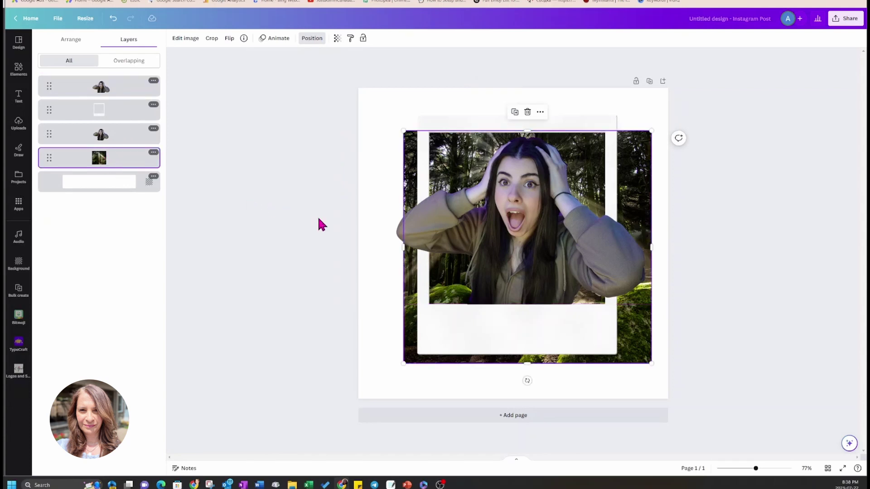
drag(403, 247, 425, 257)
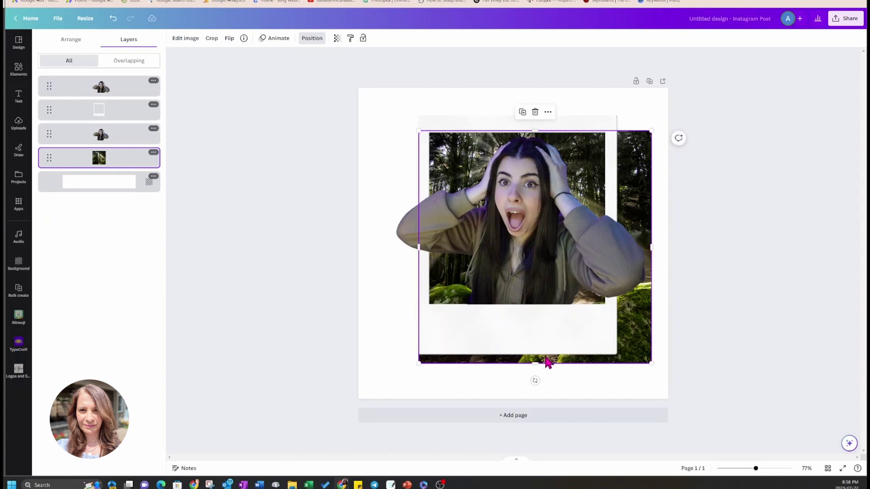
drag(536, 364, 535, 353)
drag(649, 242, 614, 247)
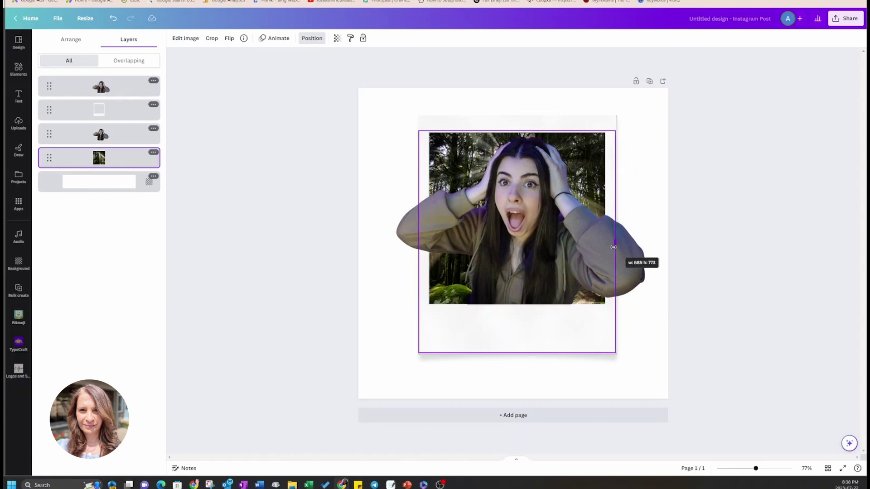
drag(613, 246, 613, 247)
click(648, 178)
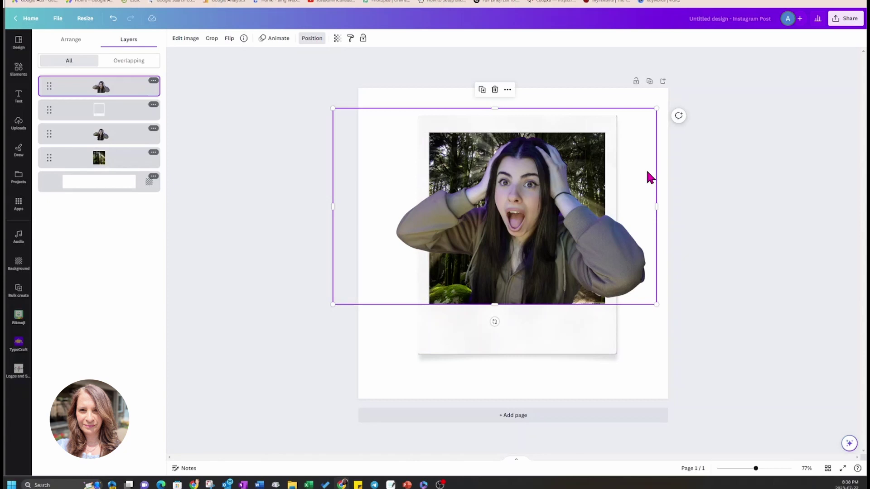
click(405, 369)
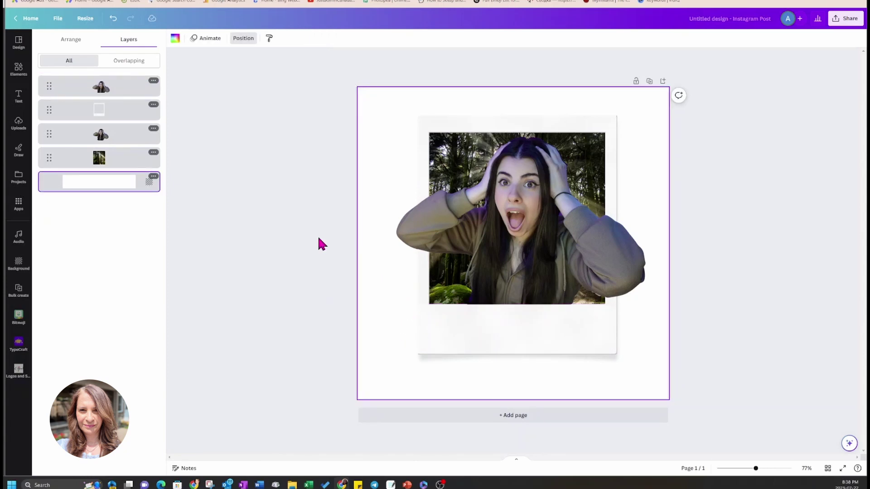
- Select the forest photo, both cut-outs and the frame in Layers and group them
click(99, 161)
shift+click(102, 141)
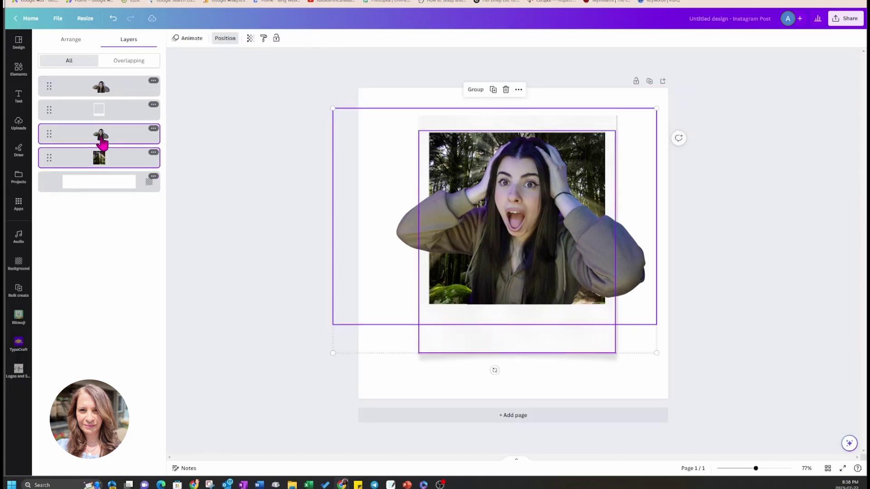
shift+click(102, 111)
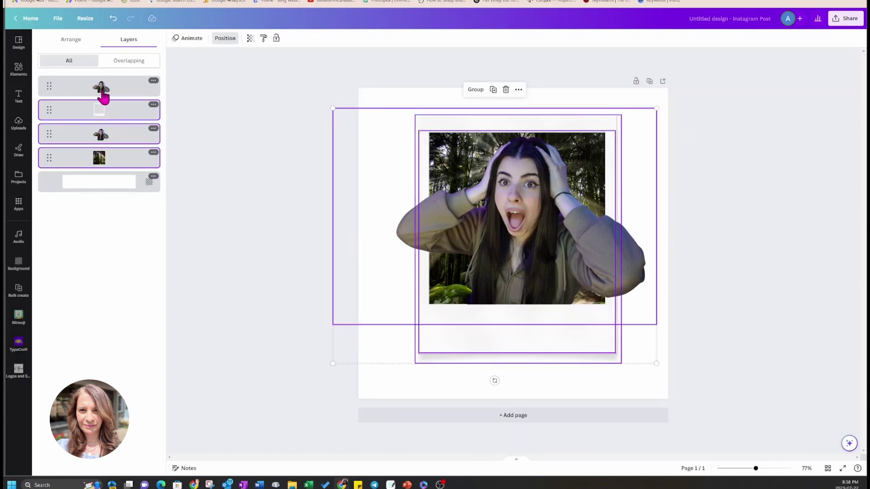
shift+click(102, 93)
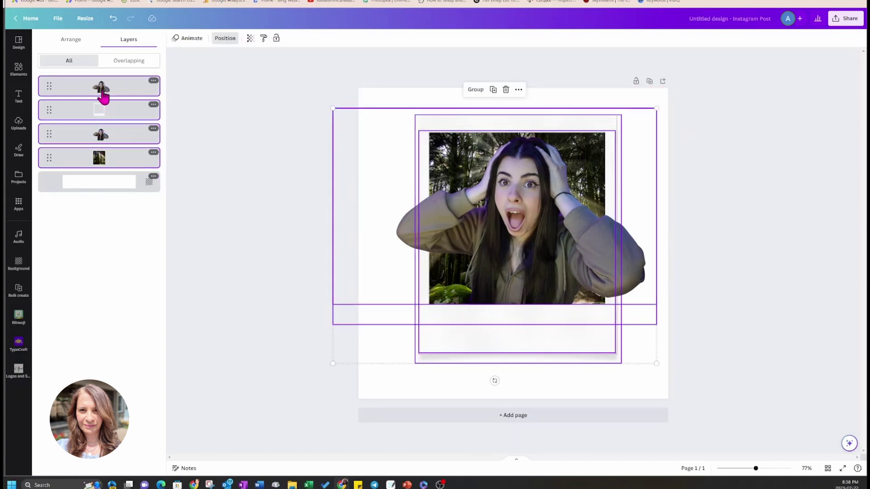
click(474, 90)
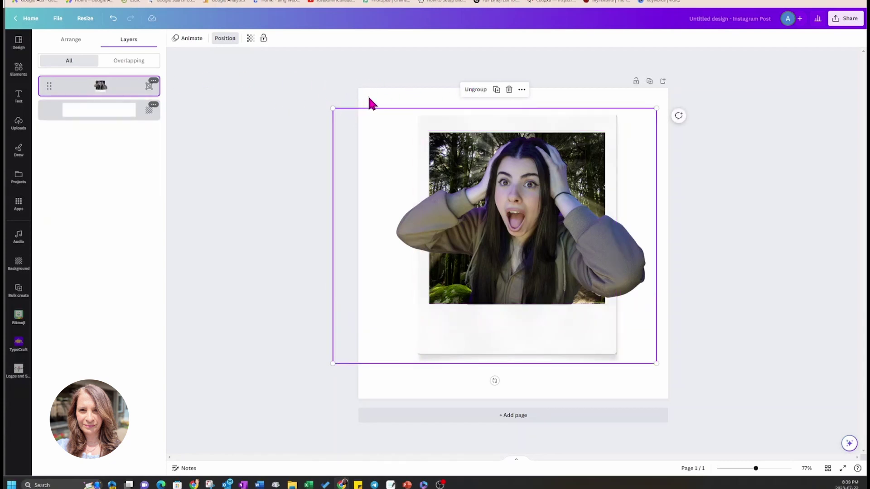
click(368, 95)
- Rotate the grouped polaroid to about -15°
click(503, 320)
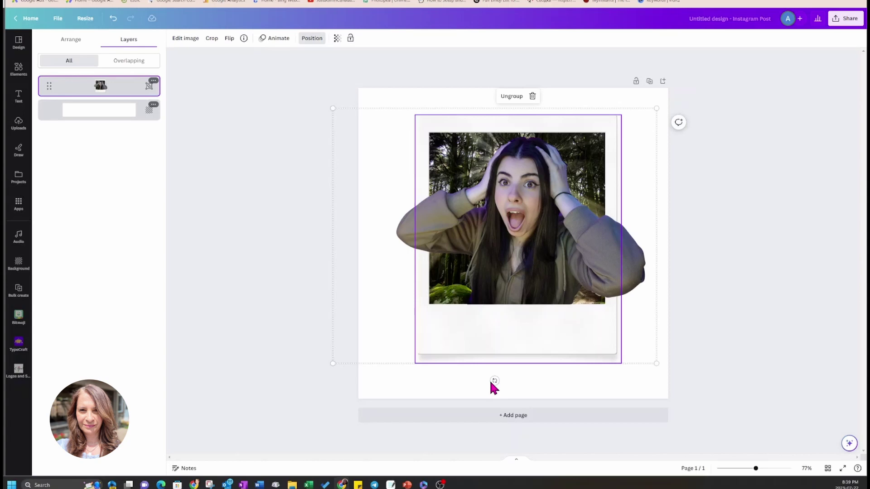
drag(494, 381, 531, 376)
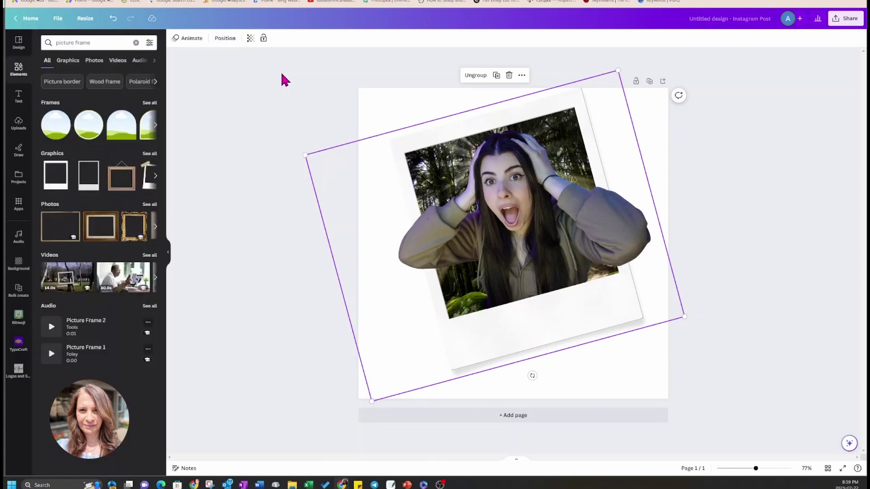
click(343, 119)
click(397, 150)
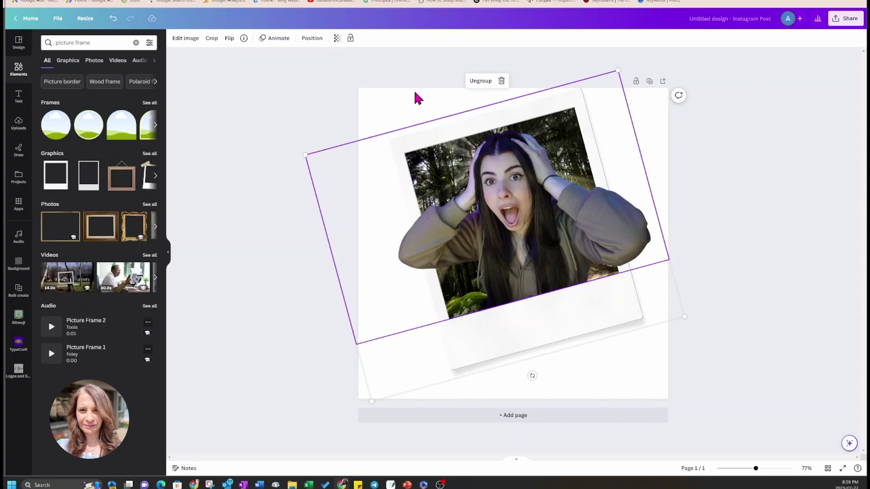
- Fill the page background with the yellow-to-pink gradient
click(399, 101)
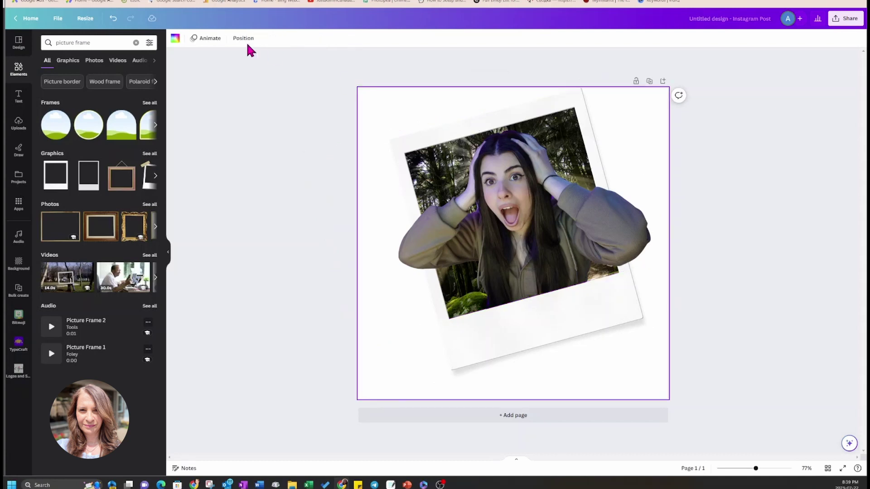
click(174, 38)
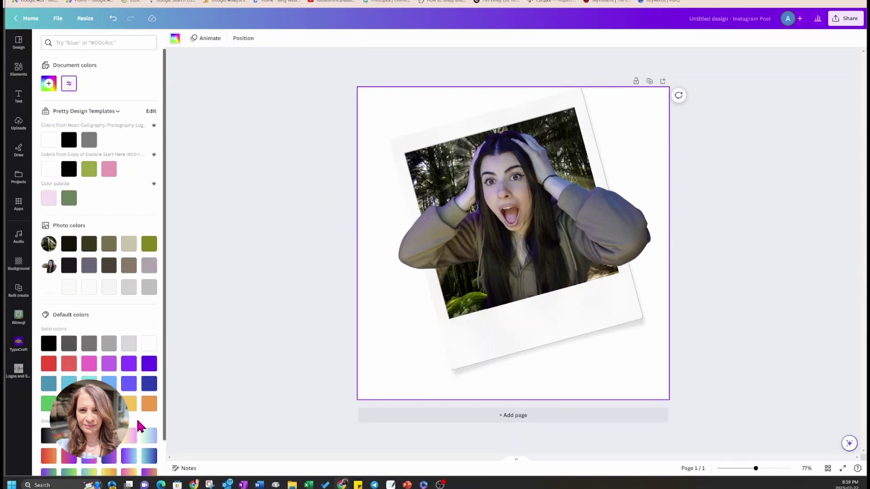
scroll(145, 422, down, 1)
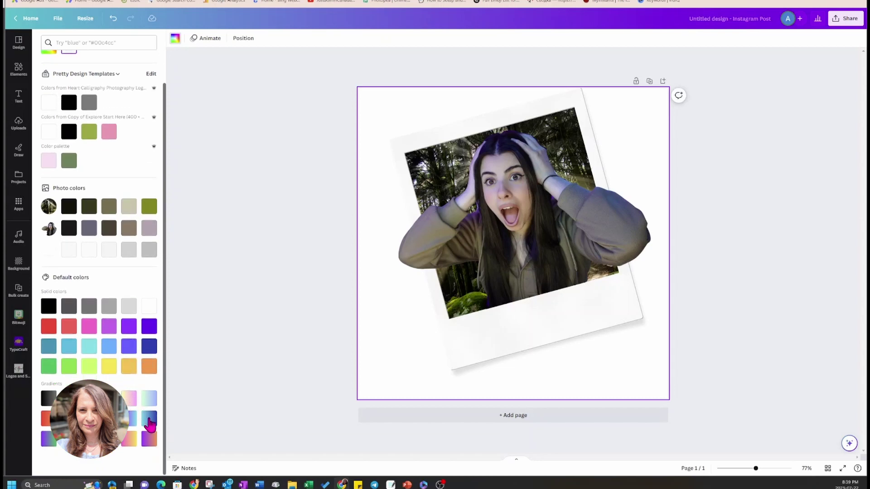
click(130, 402)
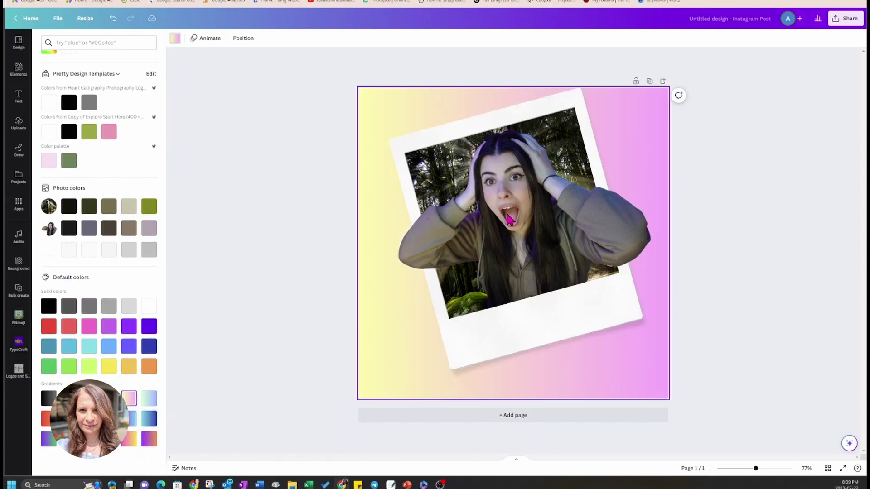
- Move the polaroid group down slightly and ease its tilt to about -13°
drag(509, 220, 507, 229)
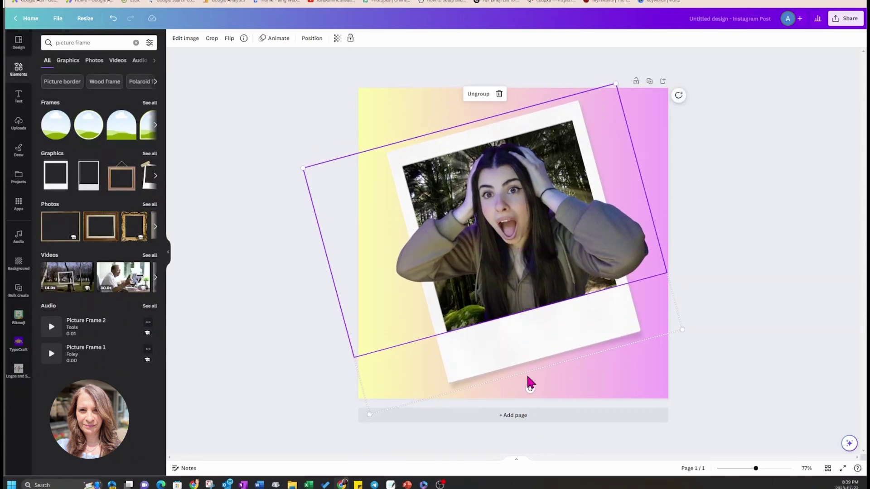
drag(530, 388, 542, 388)
click(343, 110)
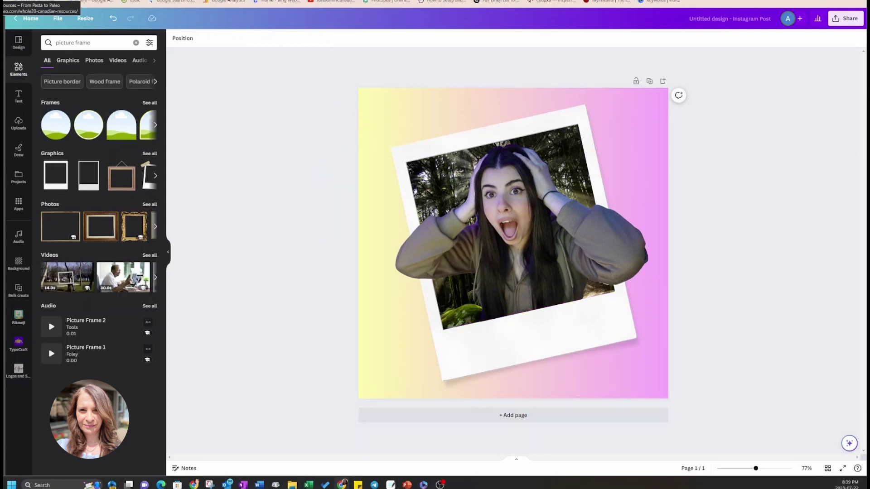
- Clear the frame search results and ungroup the polaroid elements
click(21, 76)
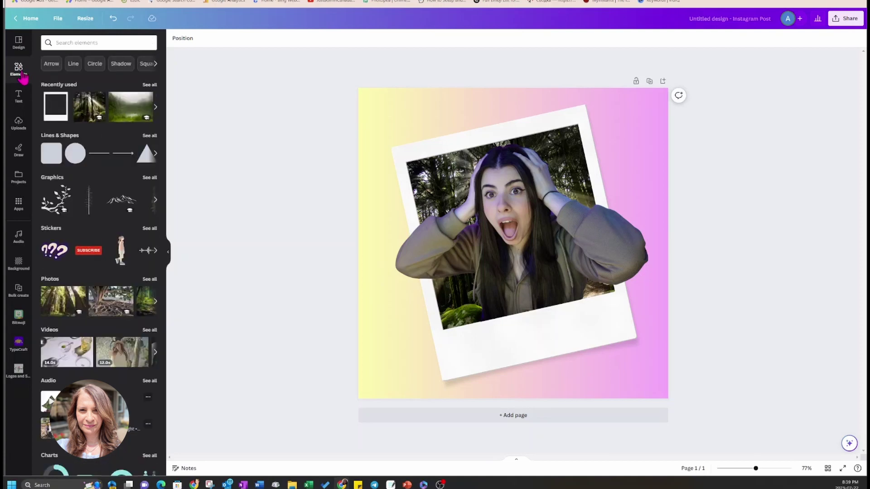
click(441, 171)
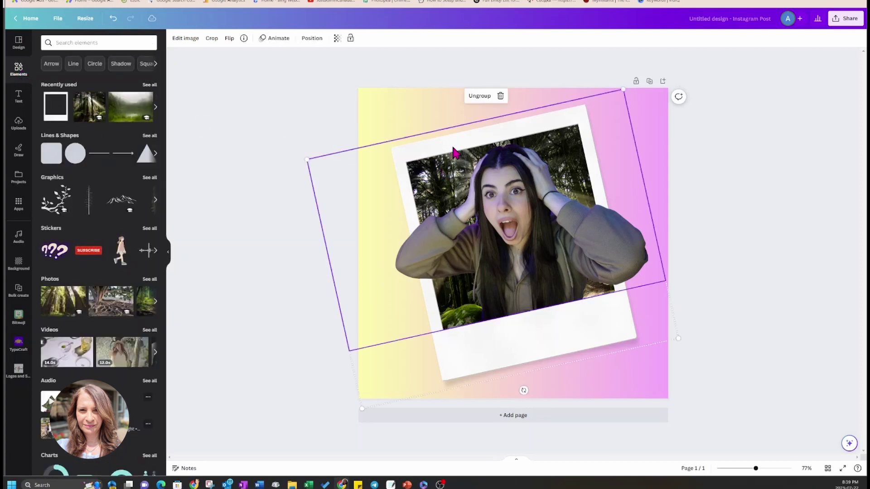
click(478, 96)
click(301, 95)
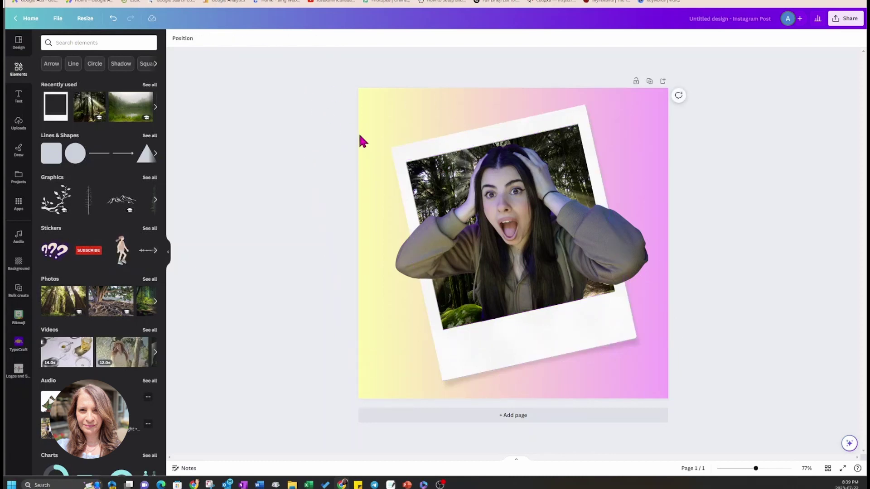
click(391, 150)
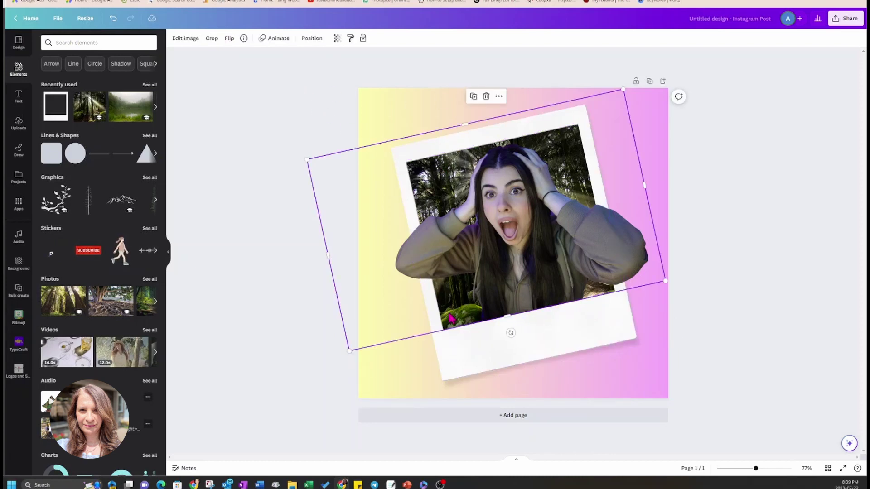
- Give the polaroid frame a Glow shadow enlarged to size 13, then deselect it
click(453, 360)
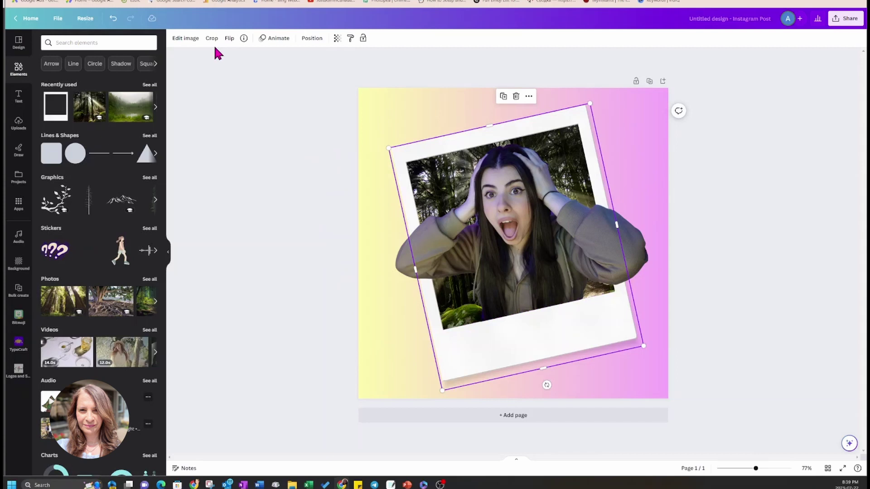
click(190, 43)
click(98, 204)
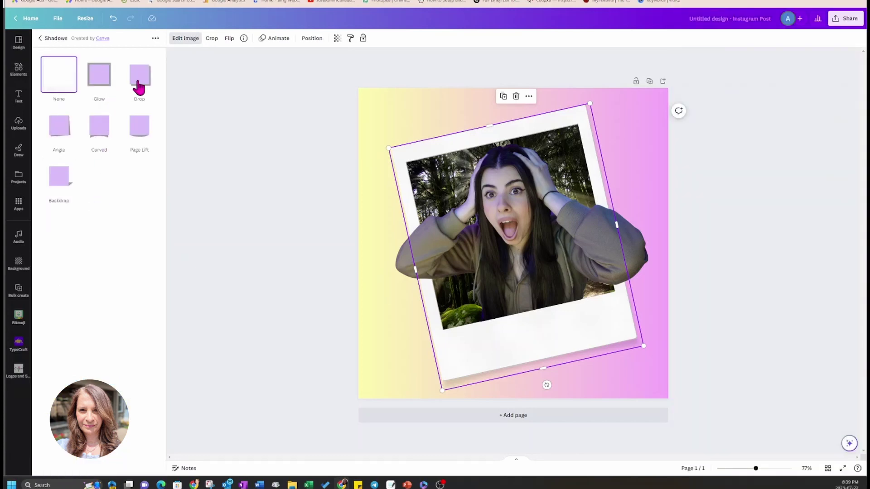
click(101, 83)
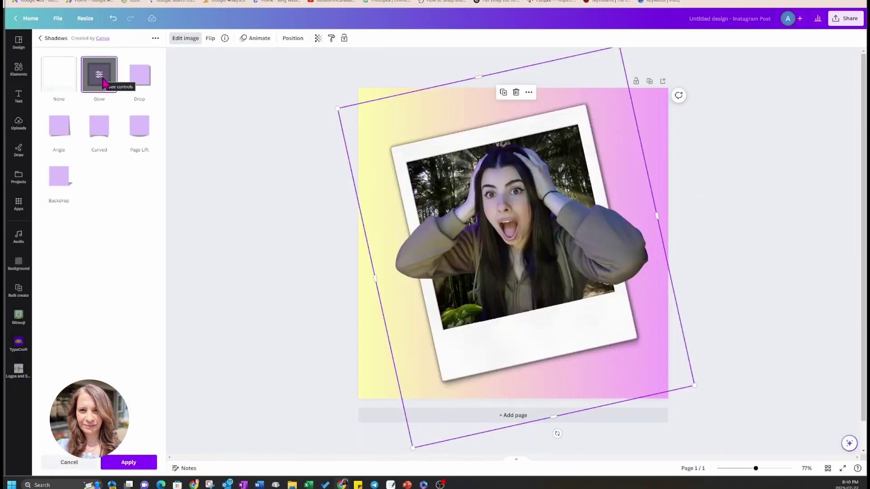
click(104, 83)
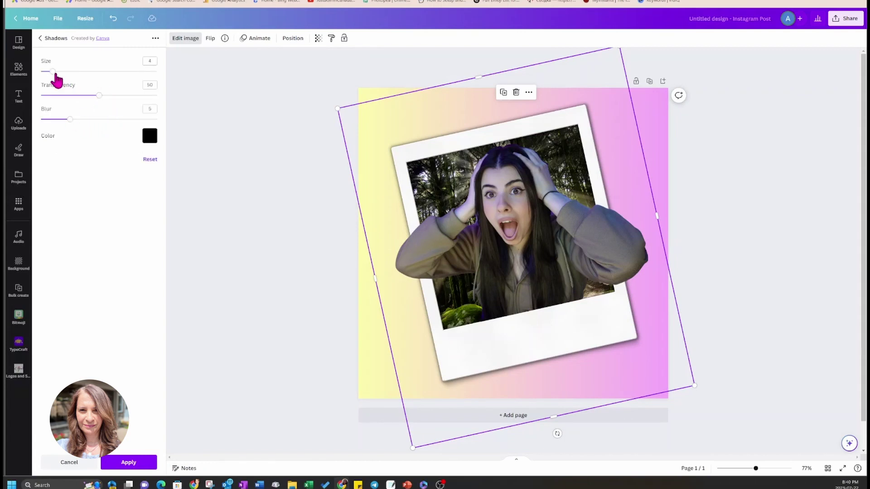
drag(52, 71, 78, 72)
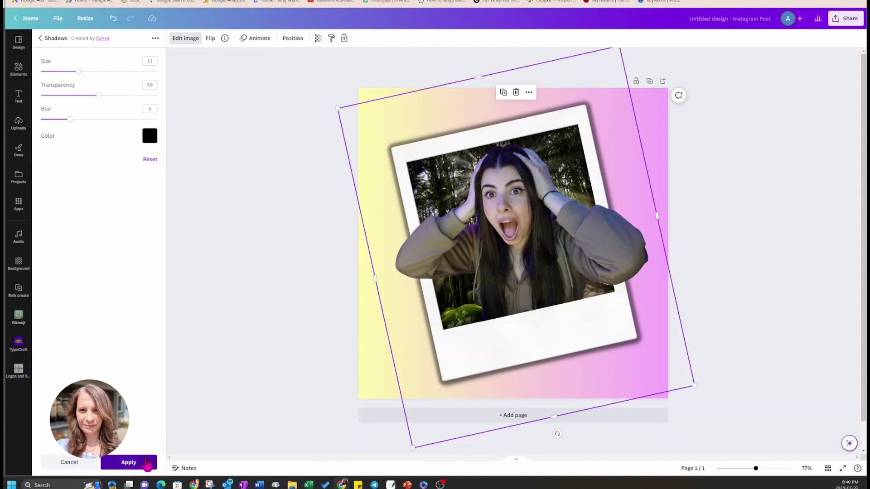
click(144, 463)
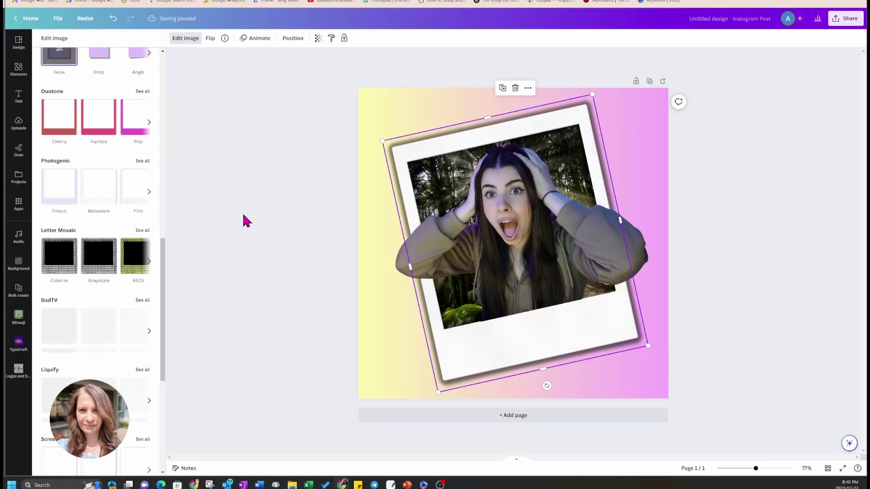
key(Escape)
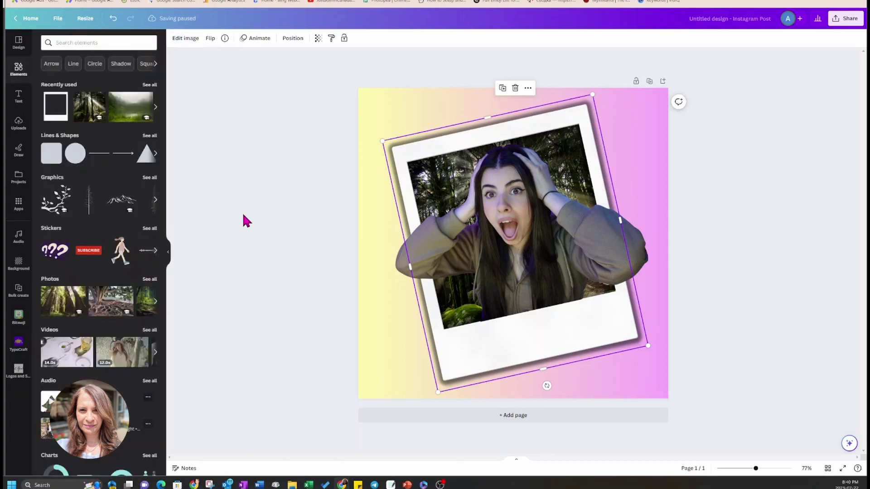
key(Escape)
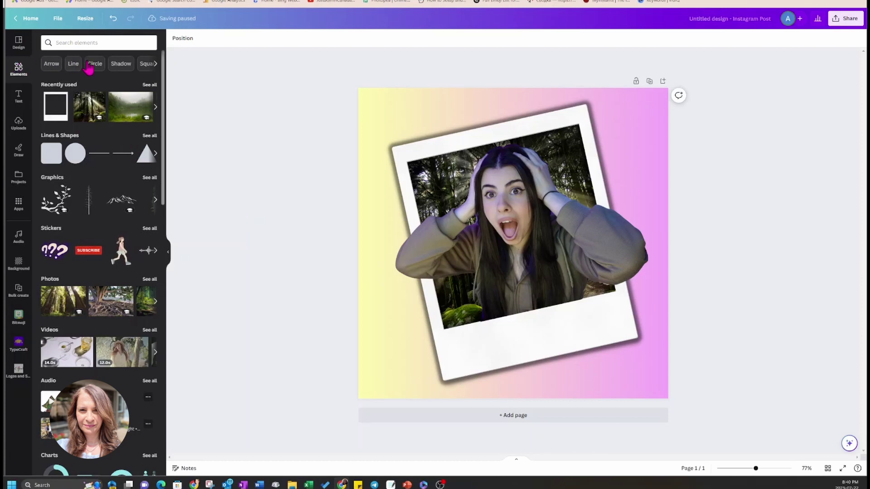
- Add a subheading text box onto the polaroid's bottom strip and remove its placeholder word
click(19, 98)
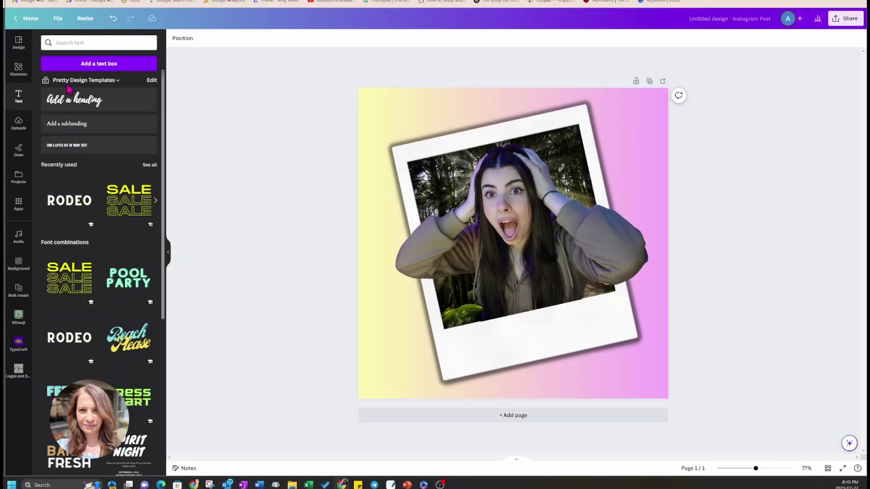
click(73, 127)
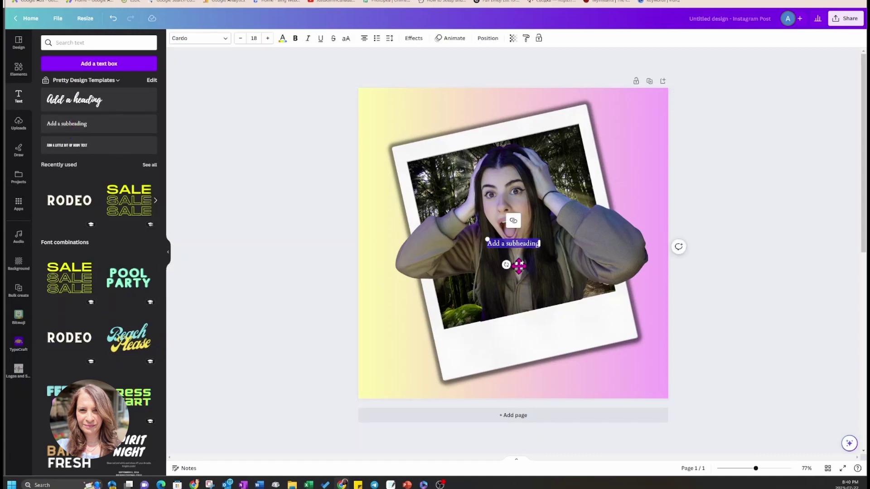
drag(520, 265, 539, 353)
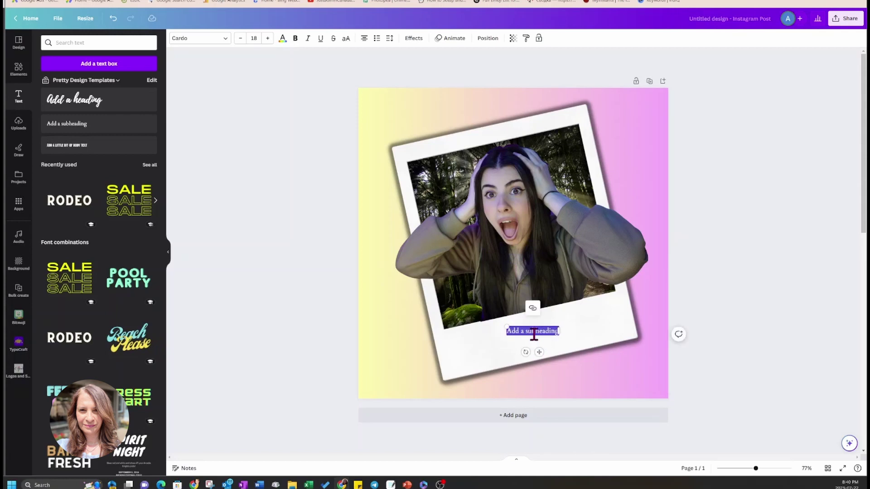
double_click(543, 332)
key(BackSpace)
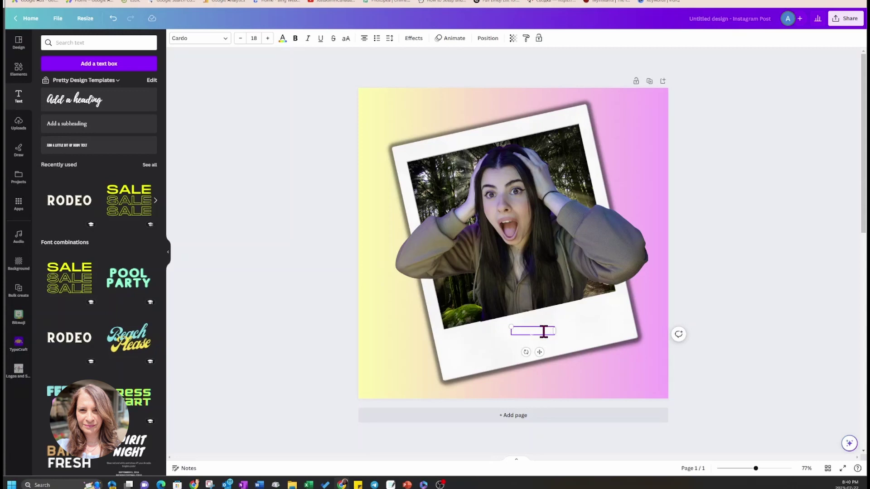
- Make the caption black and trim it down to only the handle
key(ctrl+a)
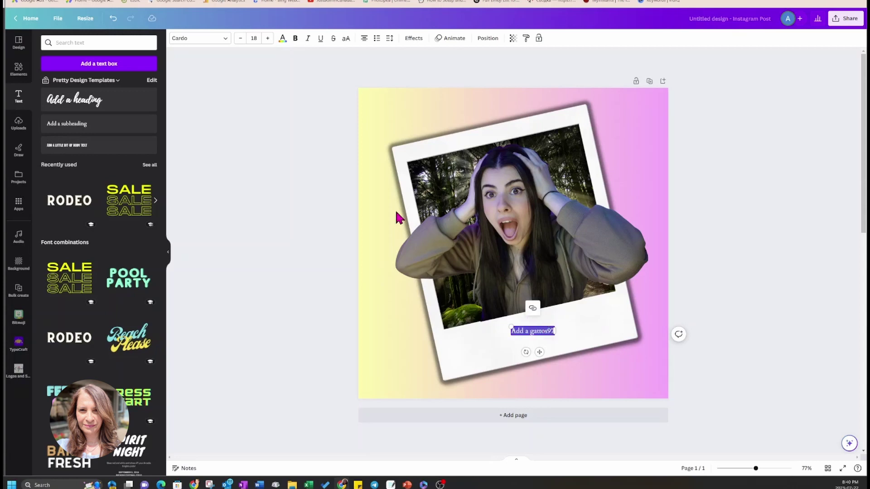
click(282, 39)
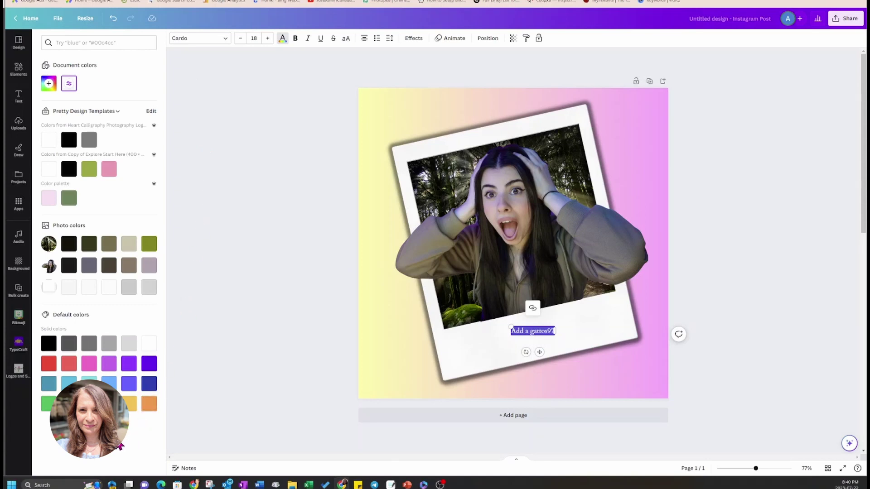
click(69, 141)
click(531, 332)
drag(530, 332, 512, 333)
key(BackSpace)
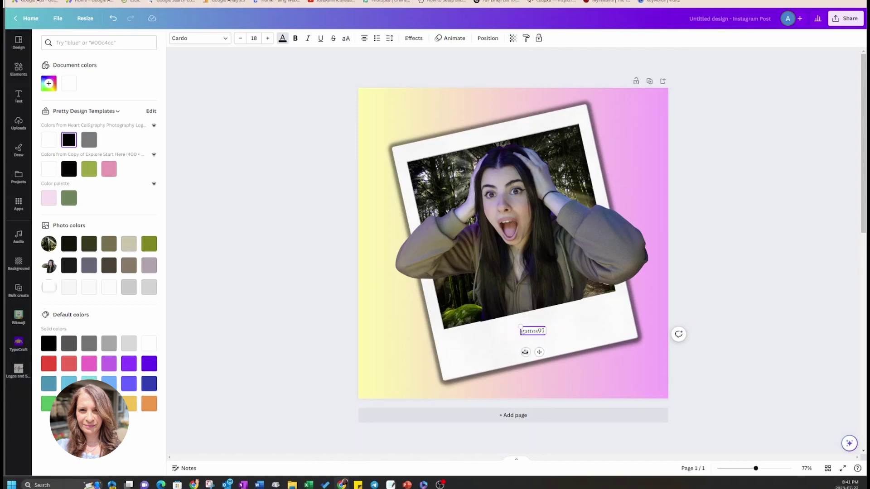
- Tilt the handle caption to -12° to match the frame
drag(525, 352, 530, 353)
click(709, 342)
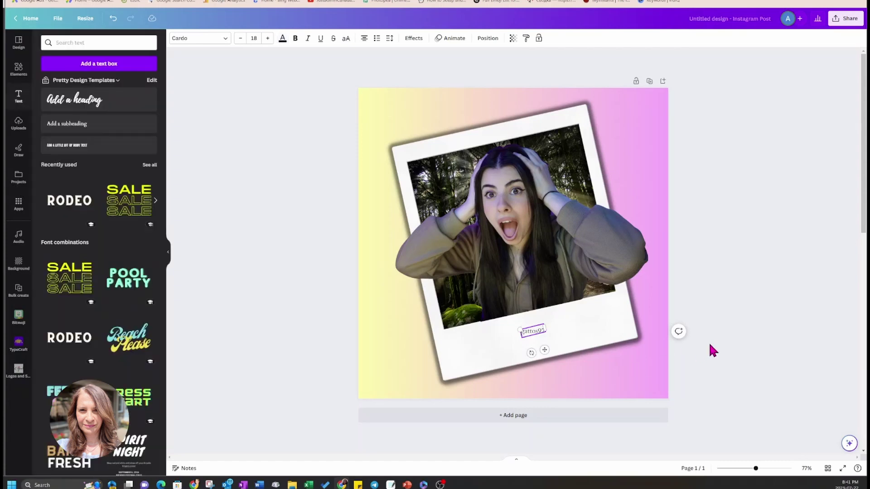
click(540, 335)
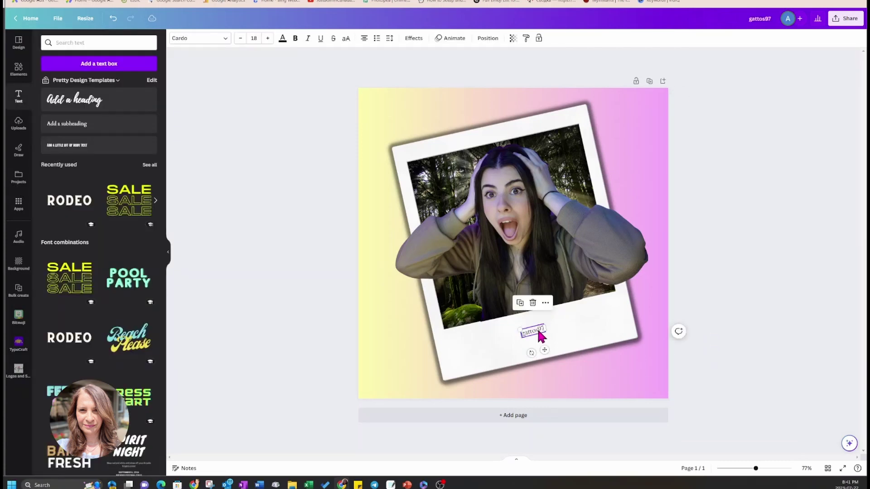
- Raise the caption's font size to 27, widen its box and settle it on the strip
click(268, 38)
click(267, 38)
click(267, 38)
click(267, 38)
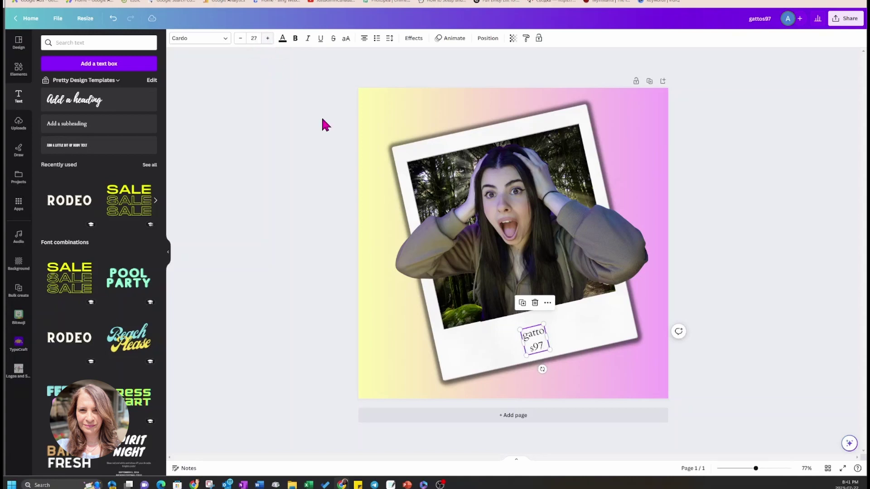
drag(548, 335, 565, 333)
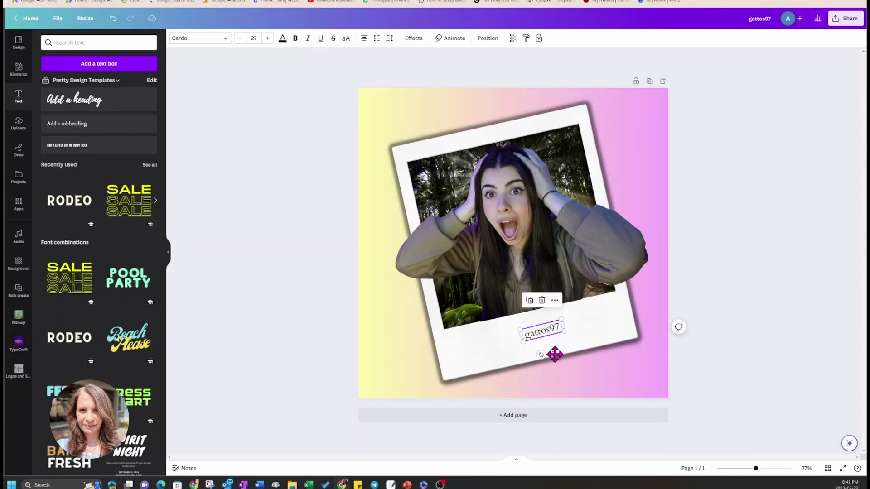
click(767, 244)
click(560, 332)
drag(555, 351, 552, 353)
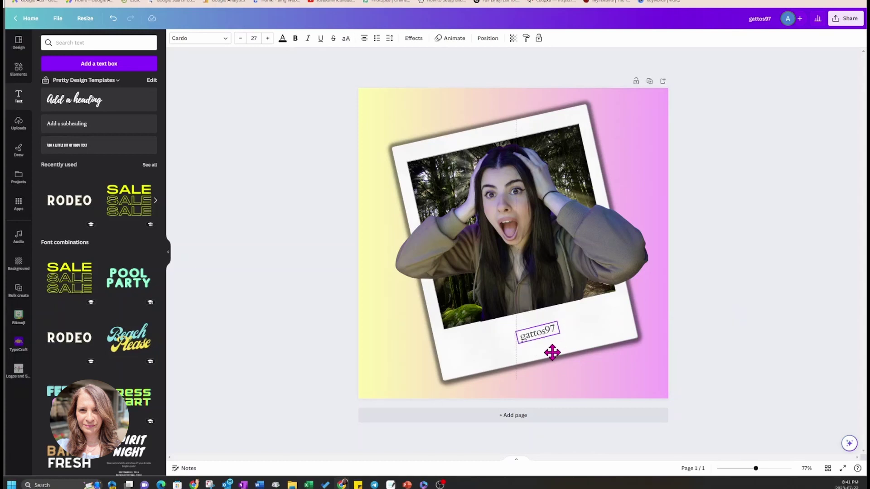
drag(552, 353, 550, 352)
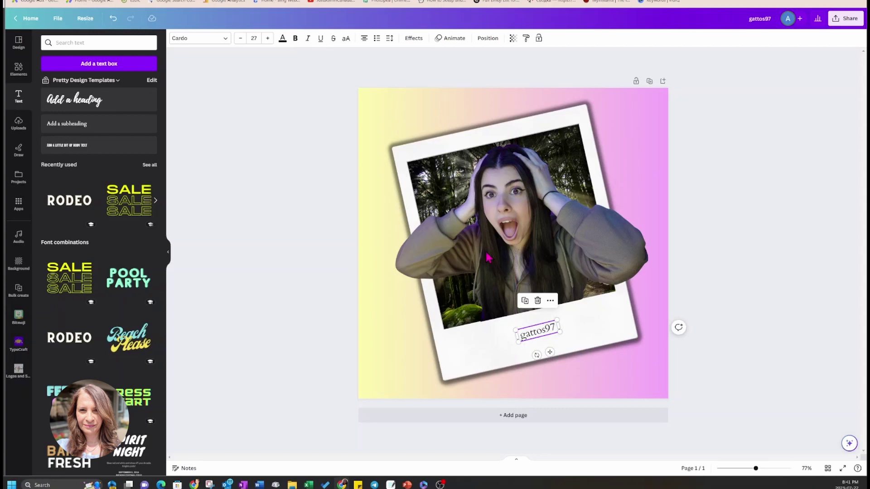
click(331, 319)
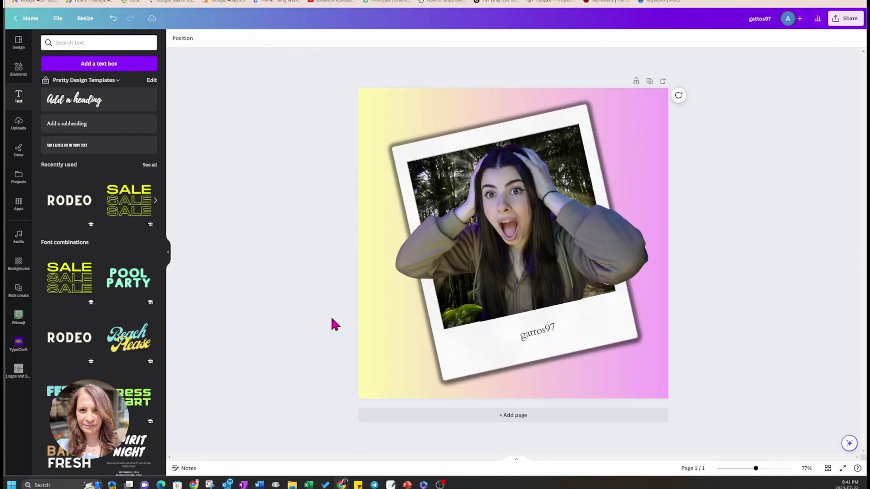
- Make the caption bold at size 64 and centre it across the bottom strip
click(523, 337)
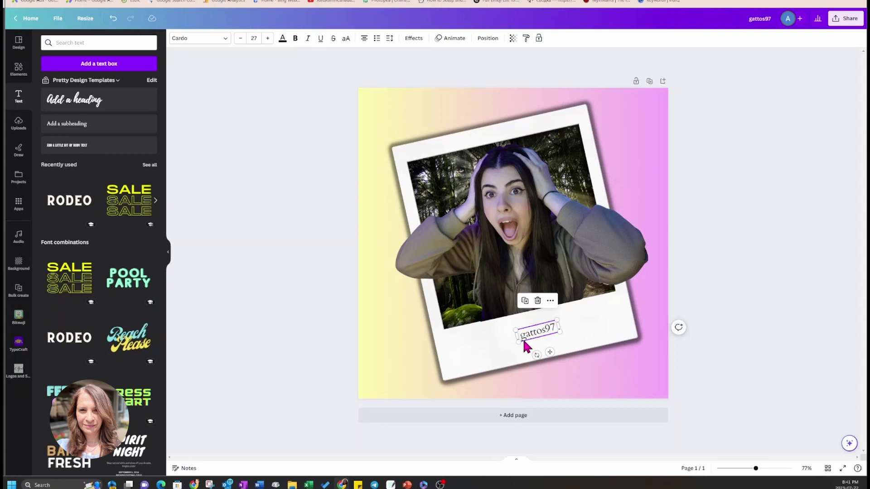
click(348, 330)
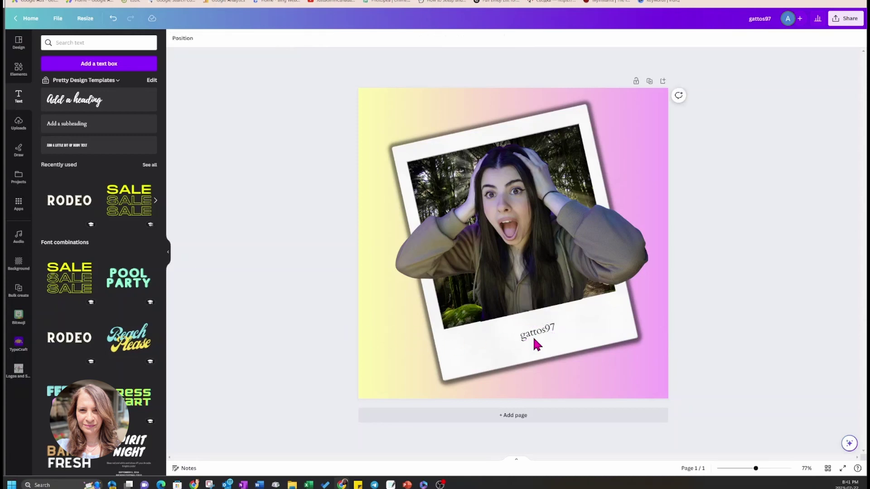
click(532, 333)
click(532, 333)
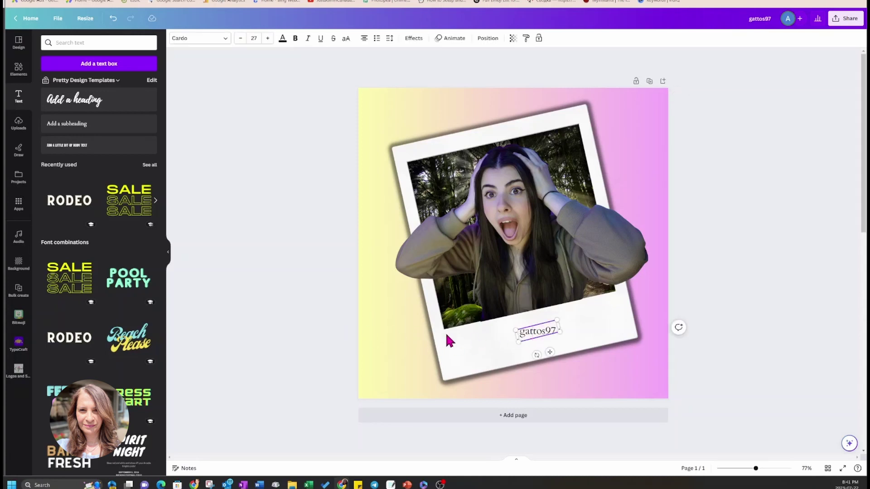
key(ctrl+z)
drag(585, 340, 555, 338)
- Switch the page background to the mint-green-to-lavender gradient swatch
click(723, 281)
click(174, 38)
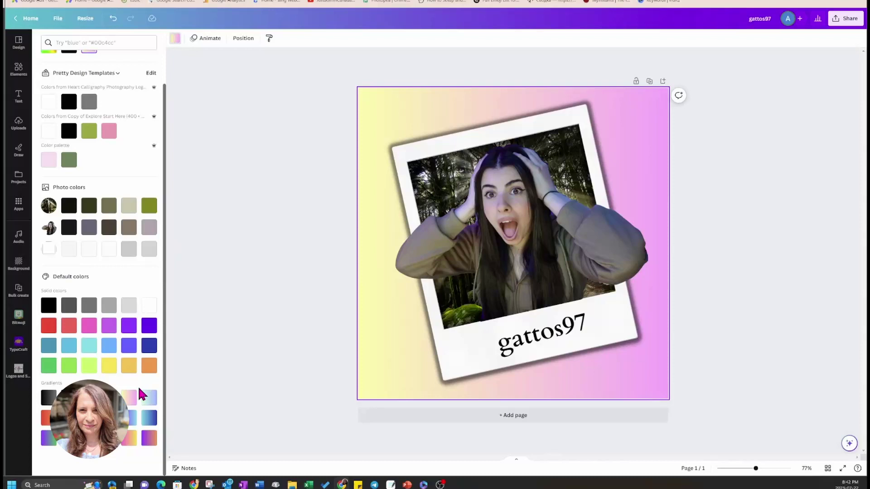
click(149, 401)
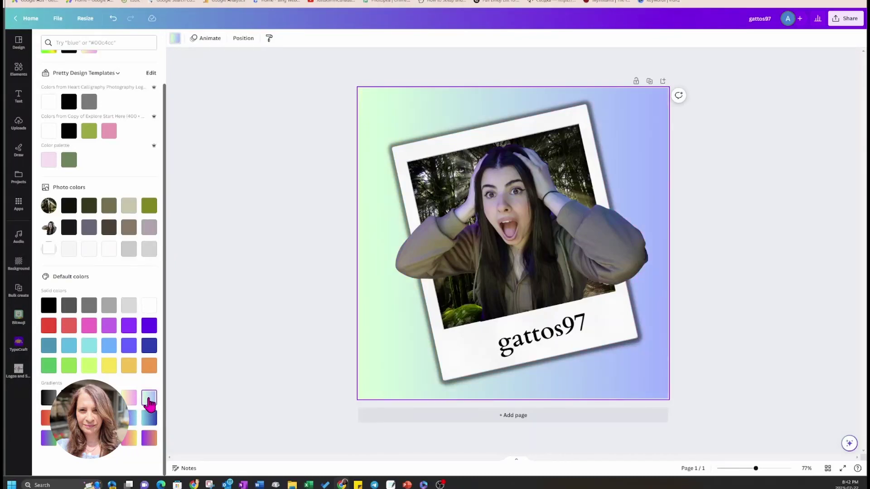
click(268, 140)
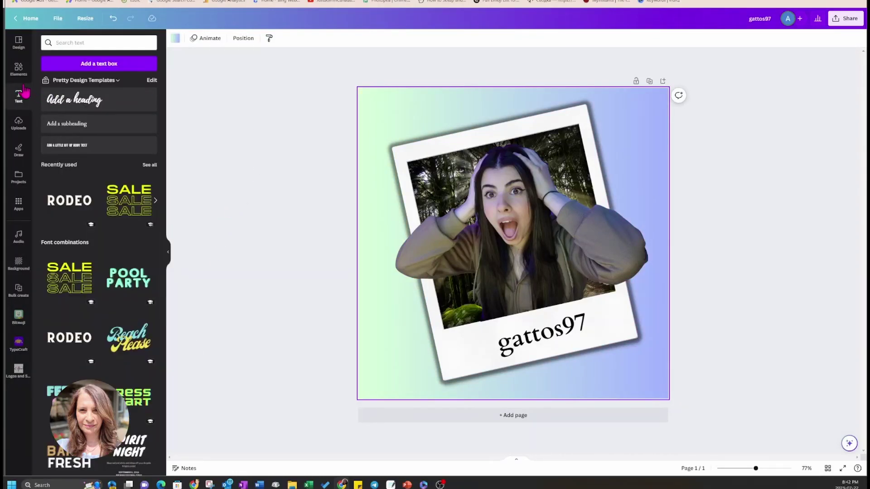
click(18, 69)
click(83, 42)
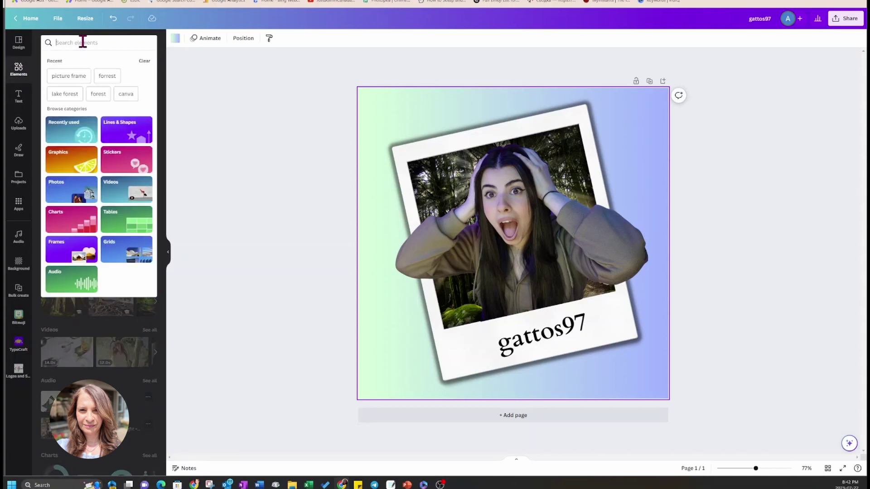
- Search Elements for 'canva' and add the gradient Canva circle logo to the page
text(canva)
key(Return)
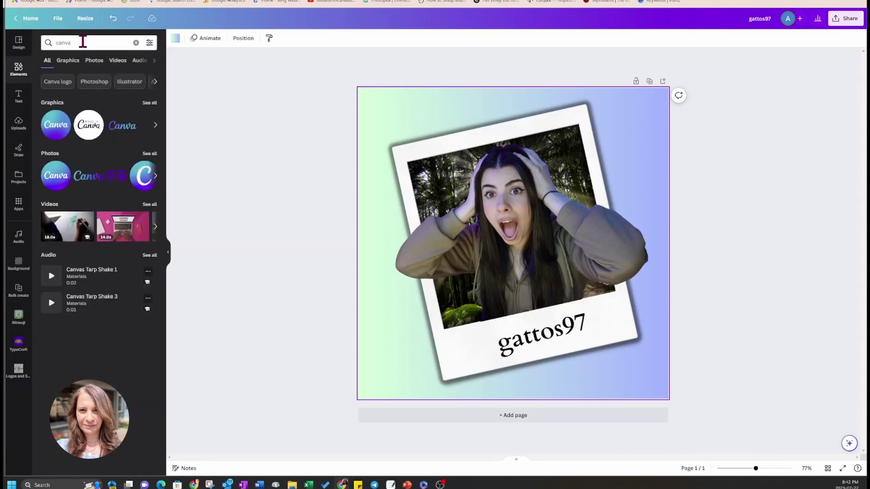
click(56, 124)
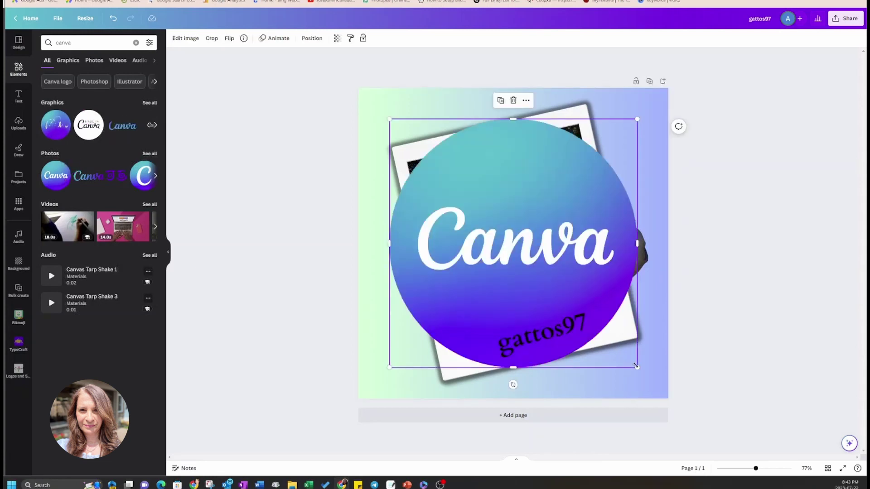